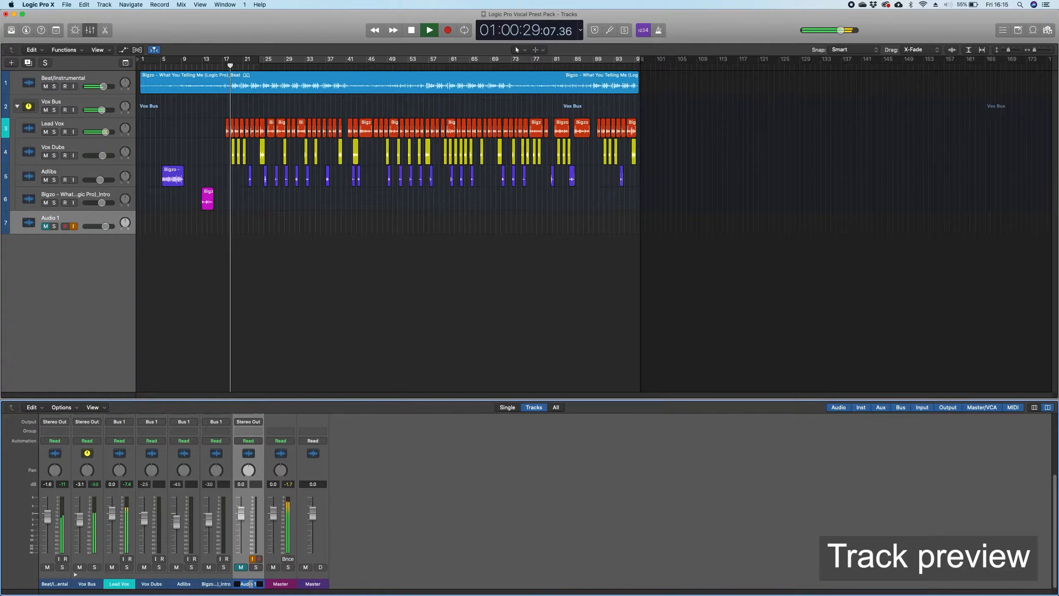
# - Rename the Audio 1 track's channel strip as Mic
pyautogui.write('Mic')
pyautogui.press('Return')
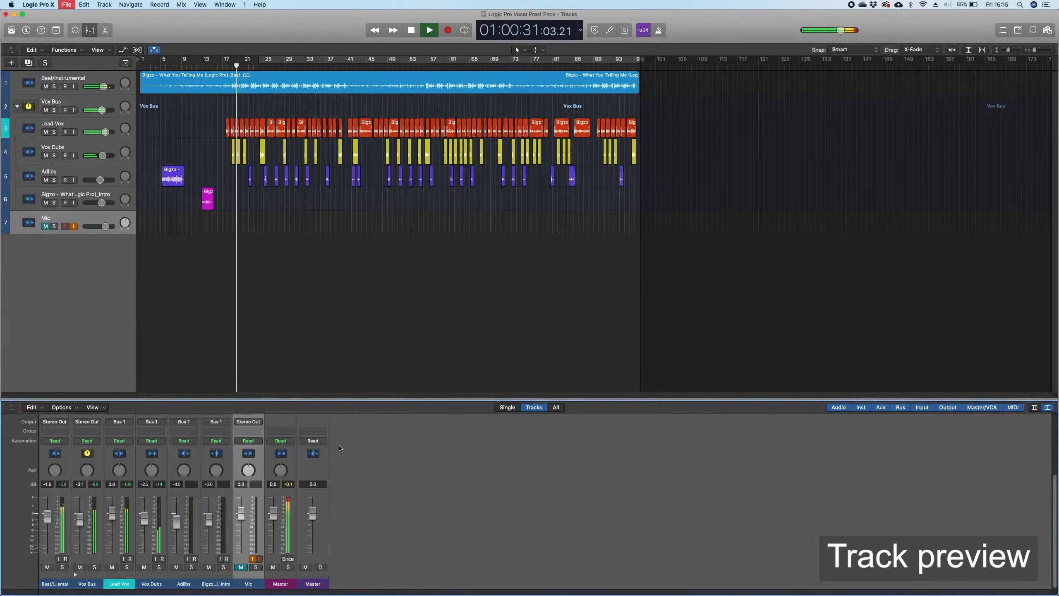
pyautogui.click(400, 465)
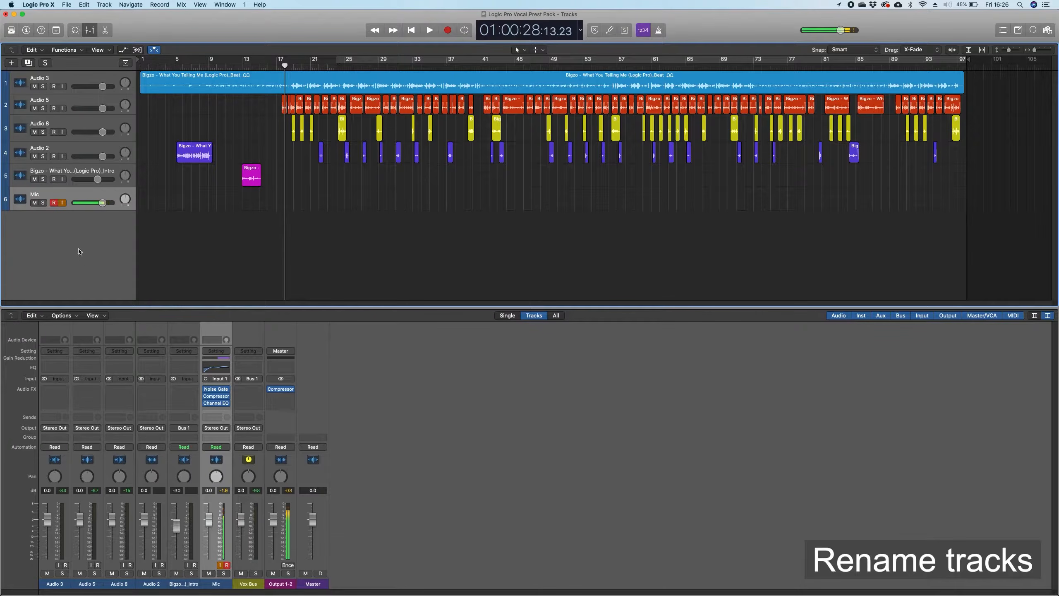
# - Rename the Audio 5 track as Lead Vox and the Audio 3 track as Beat / Instrumental
pyautogui.doubleClick(46, 101)
pyautogui.write('Lead Vox')
pyautogui.press('Return')
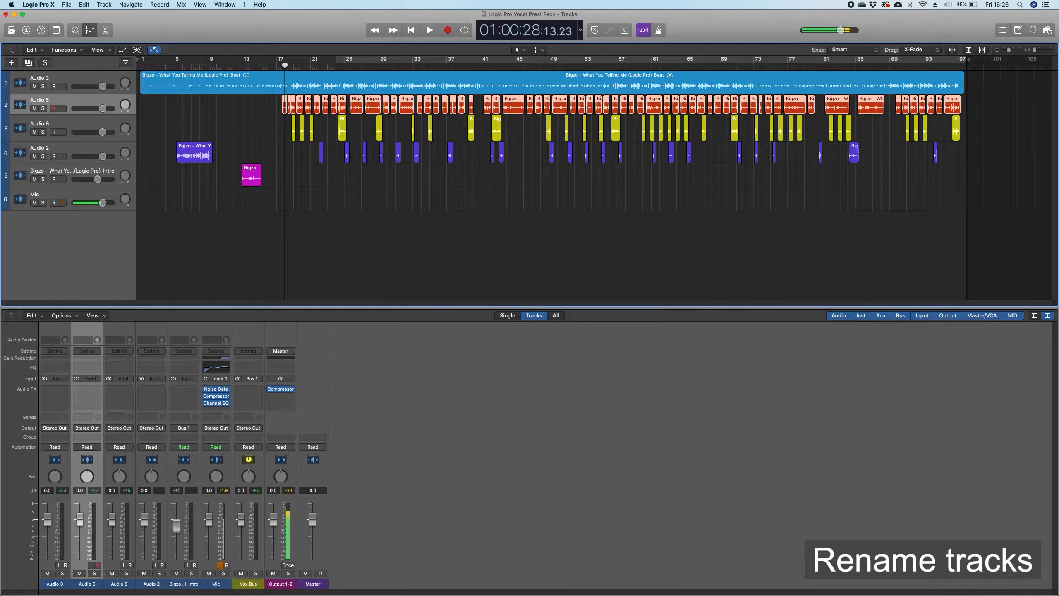
pyautogui.doubleClick(47, 79)
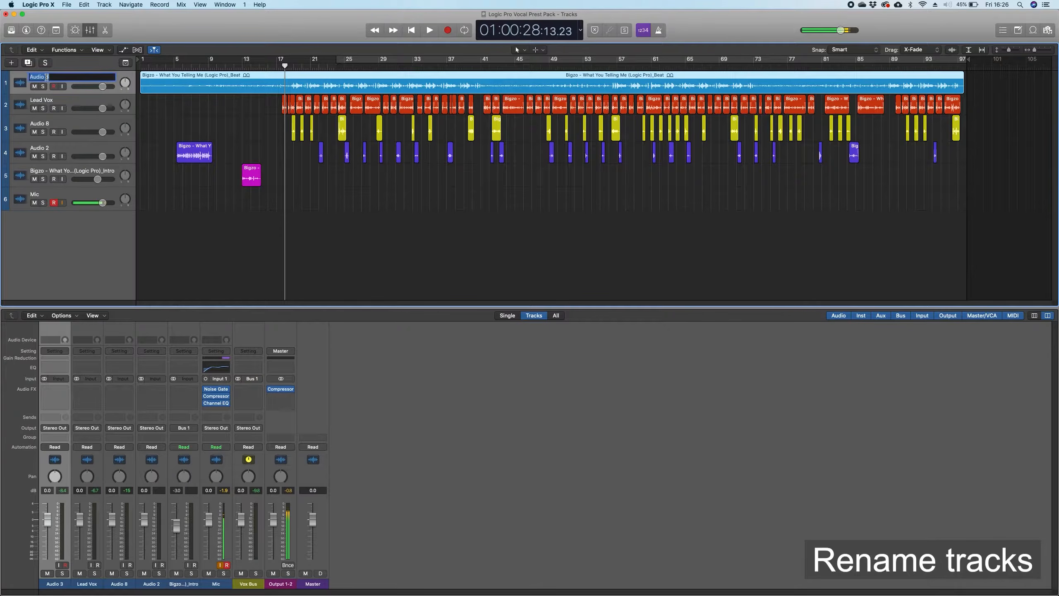
pyautogui.write('Beat / Instrumental')
# - Rename the Audio 8 track as Vox Dubs and the Audio 2 track as Adlibs
pyautogui.click(48, 133)
pyautogui.doubleClick(44, 125)
pyautogui.write('Vox Dubs')
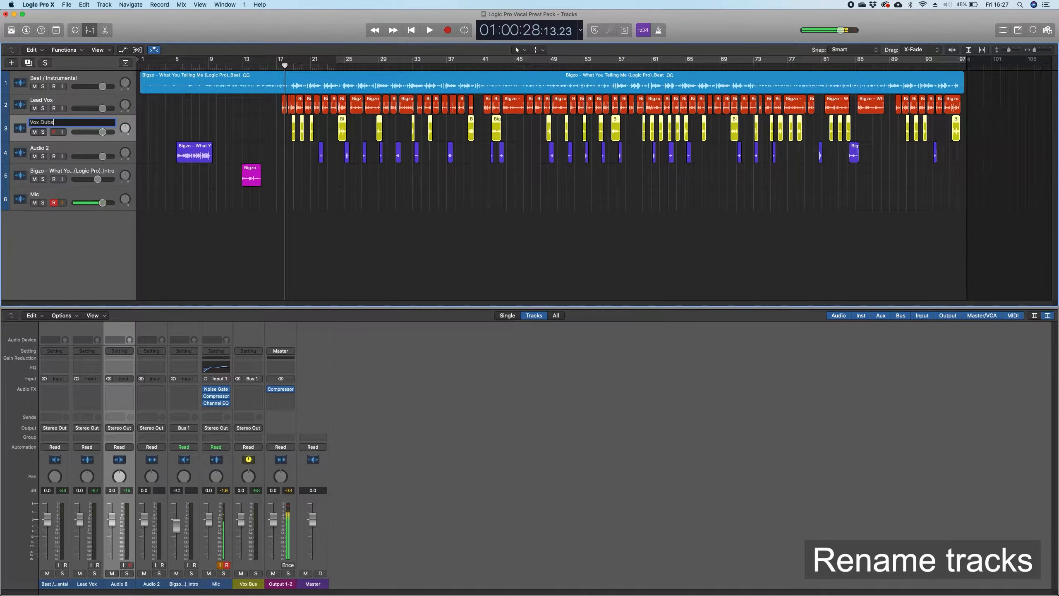
pyautogui.press('Return')
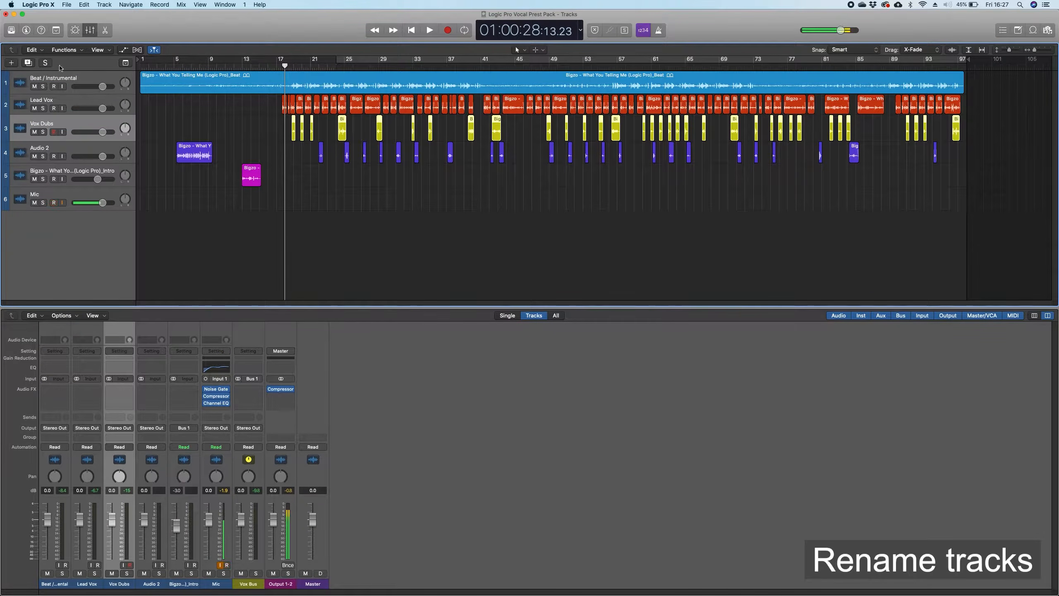
pyautogui.doubleClick(45, 150)
pyautogui.write('Adlibs')
pyautogui.press('Return')
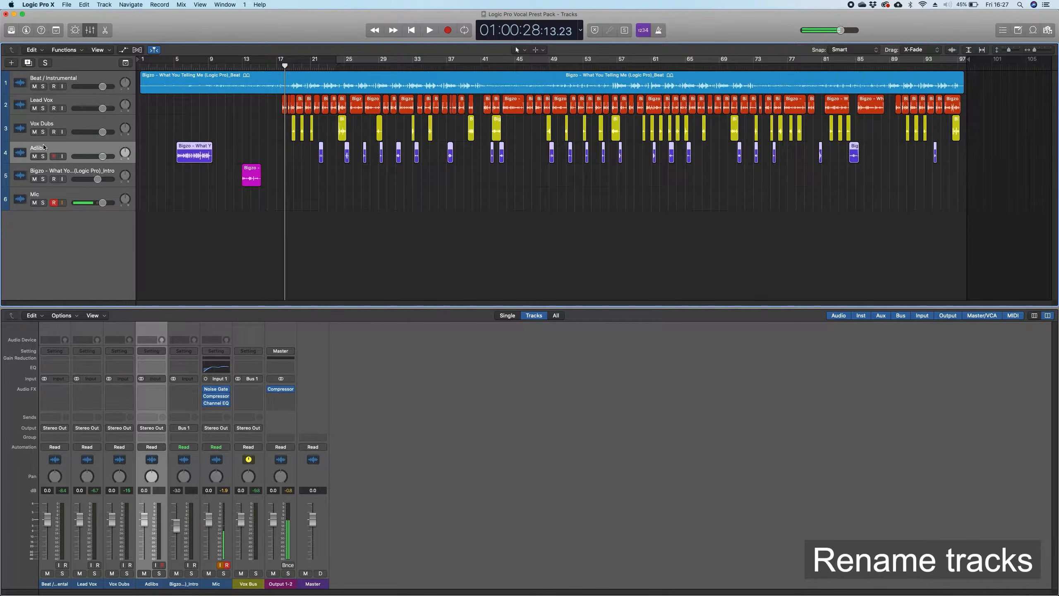
# - Rename the long-named intro track above Mic as Intro FX
pyautogui.doubleClick(58, 171)
pyautogui.press('BackSpace')
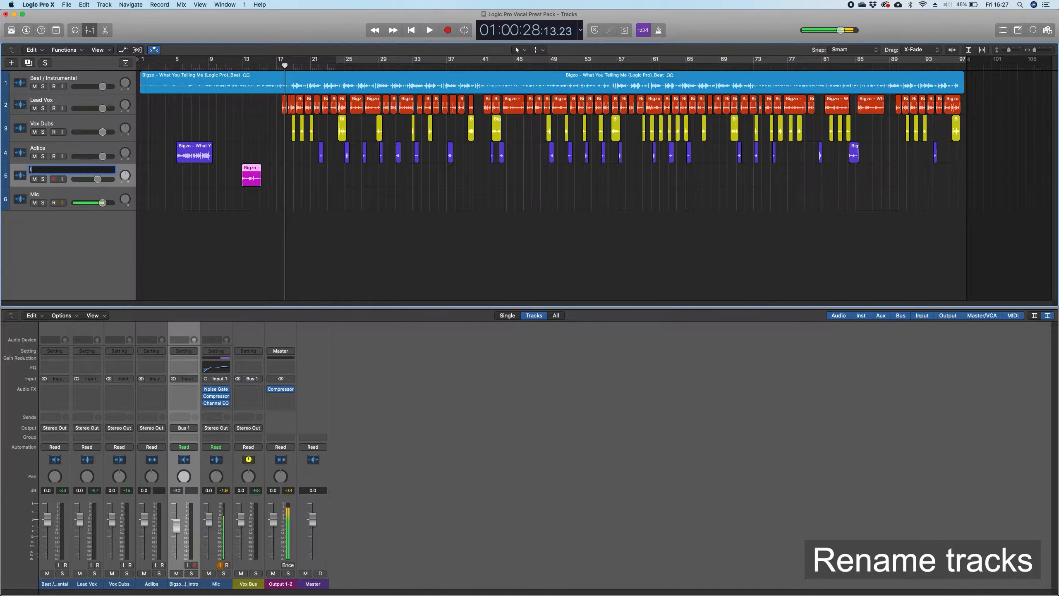
pyautogui.write('Intro')
pyautogui.press('Return')
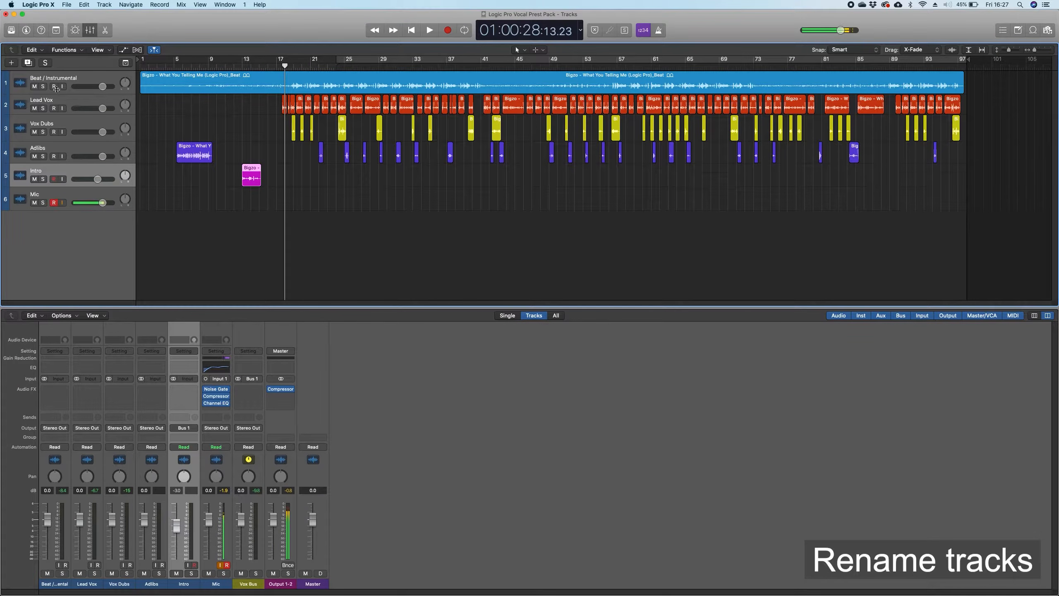
pyautogui.doubleClick(44, 170)
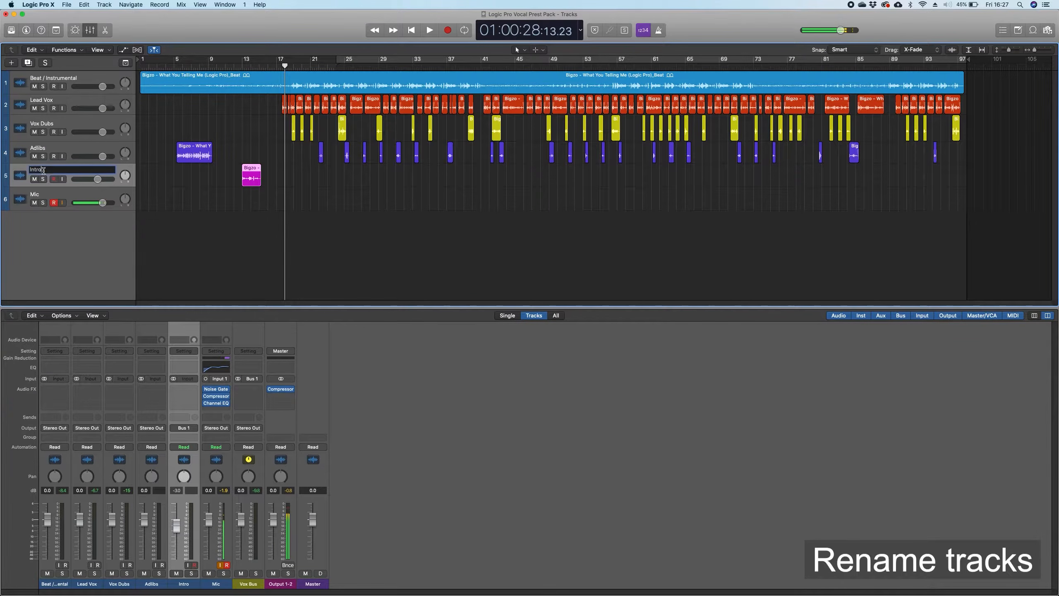
pyautogui.write('FX')
pyautogui.press('Return')
# - Move the magenta intro region to the Adlibs track and delete the emptied Intro FX track
pyautogui.moveTo(251, 182); pyautogui.dragTo(252, 160)
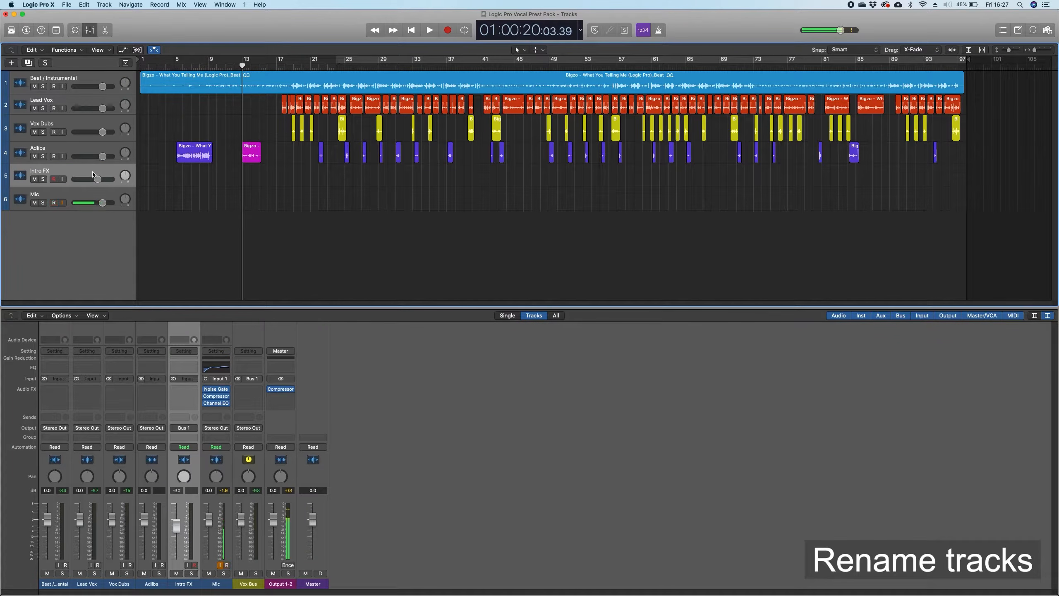
pyautogui.press('super+BackSpace')
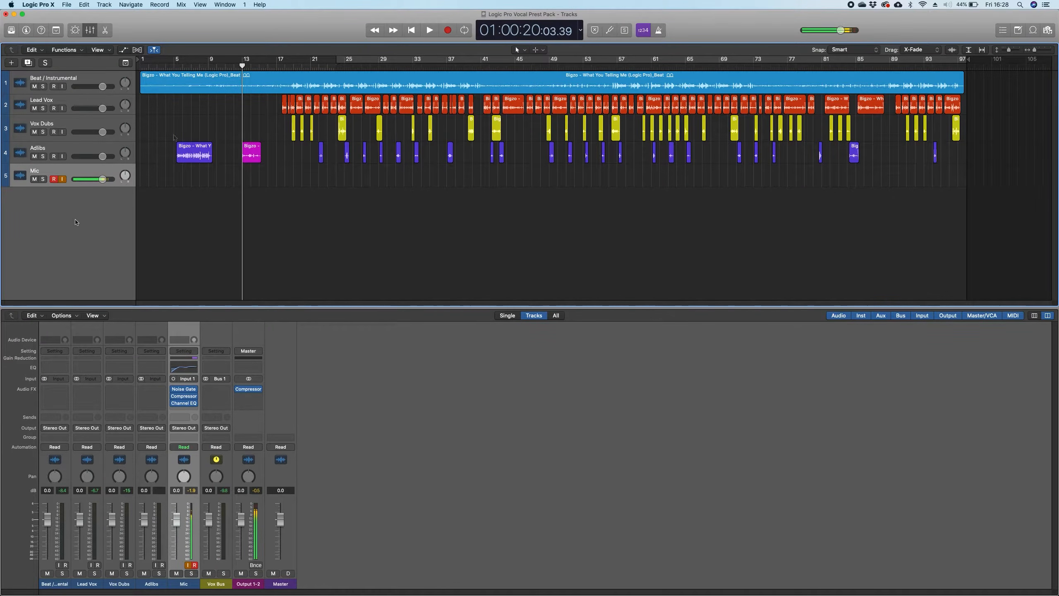
# - Play the arrangement from around bar 18 to check the first lead vocal and dub regions
pyautogui.click(285, 66)
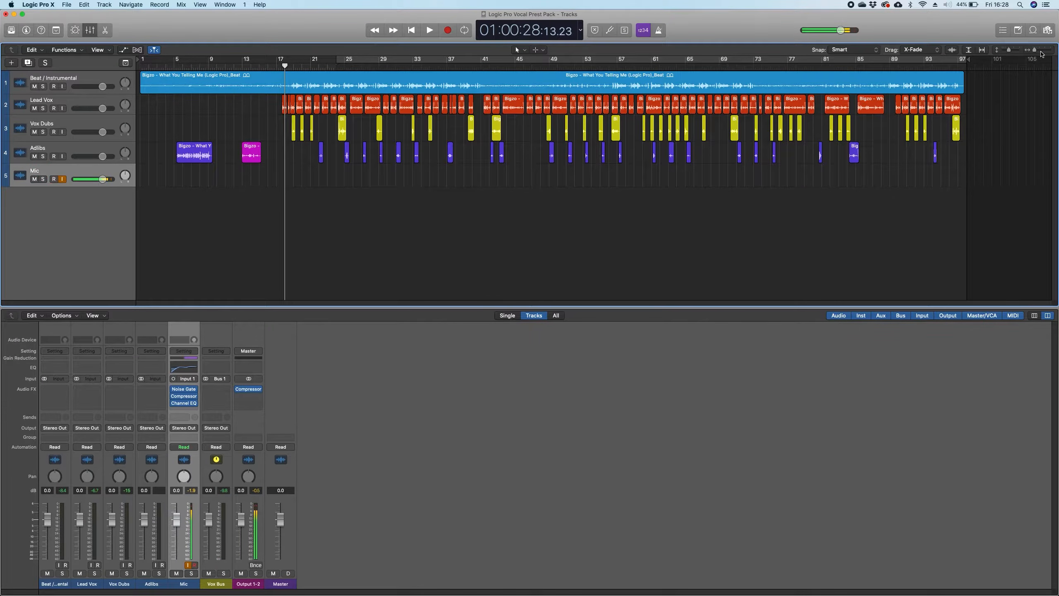
pyautogui.moveTo(1038, 52); pyautogui.dragTo(1049, 52)
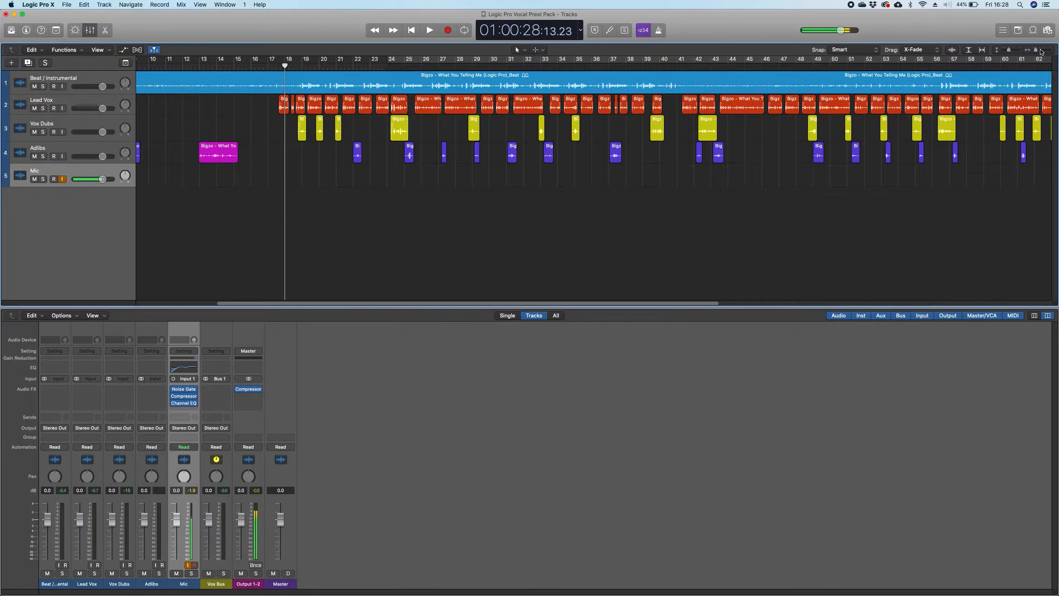
pyautogui.moveTo(1040, 52); pyautogui.dragTo(1046, 53)
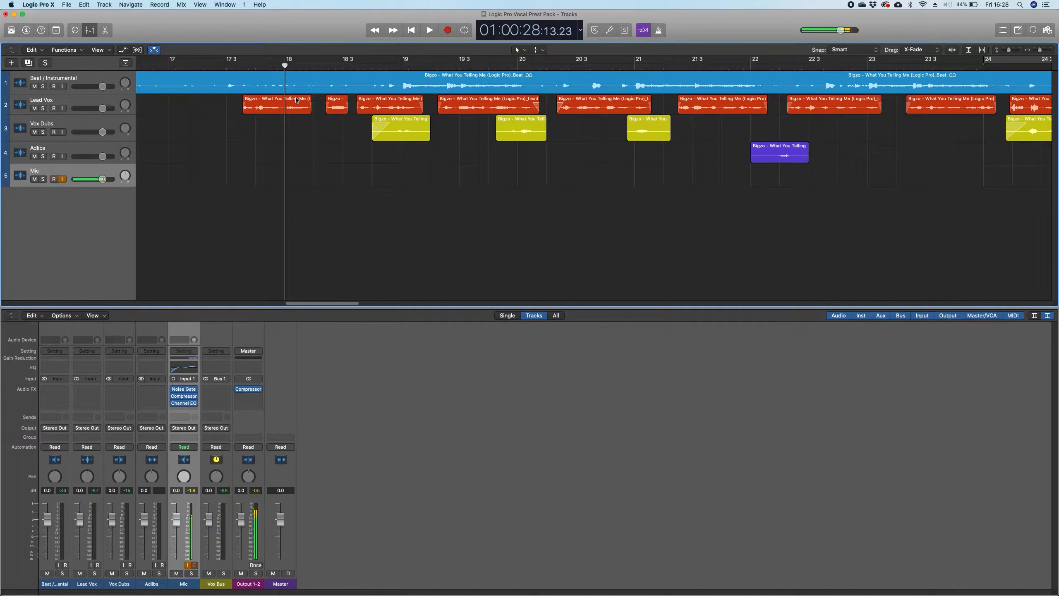
pyautogui.moveTo(294, 65)
pyautogui.mouseDown()
pyautogui.moveTo(312, 65)
pyautogui.moveTo(302, 65)
pyautogui.mouseUp()
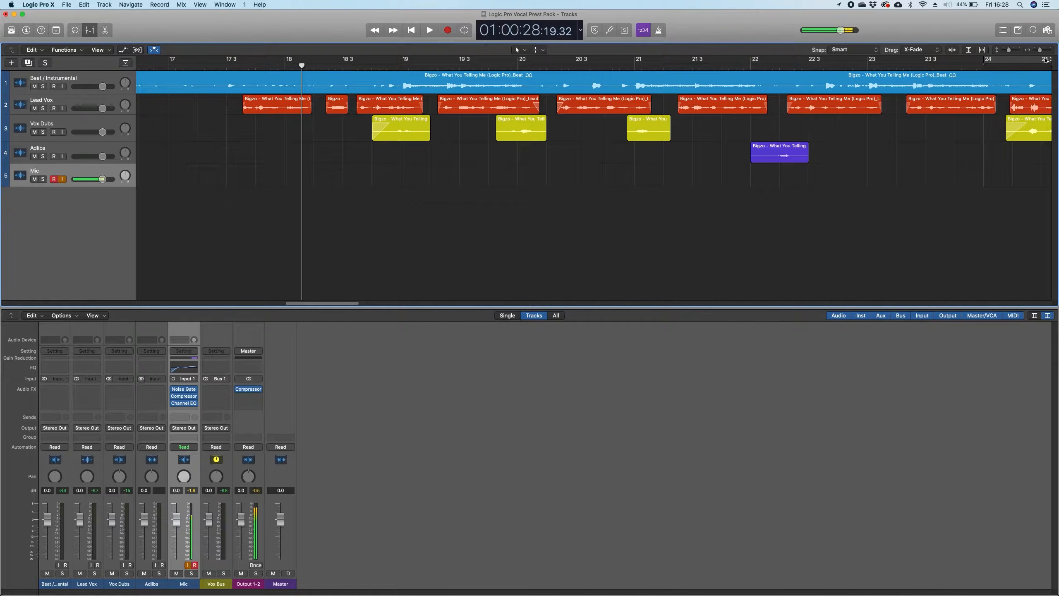
pyautogui.moveTo(1040, 50); pyautogui.dragTo(1045, 52)
pyautogui.press('space')
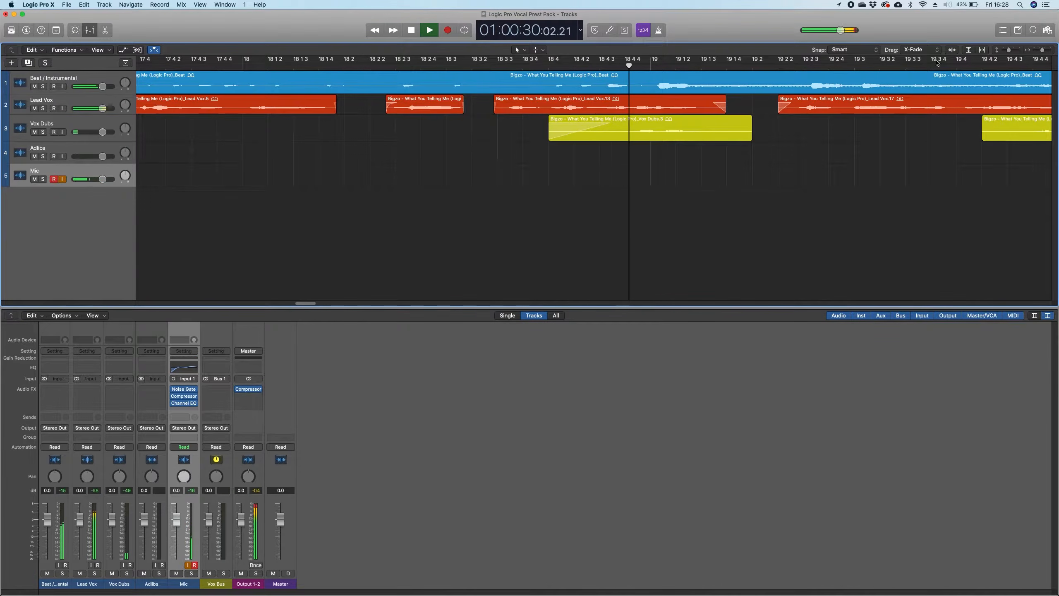
pyautogui.press('space')
pyautogui.moveTo(1035, 54); pyautogui.dragTo(1019, 53)
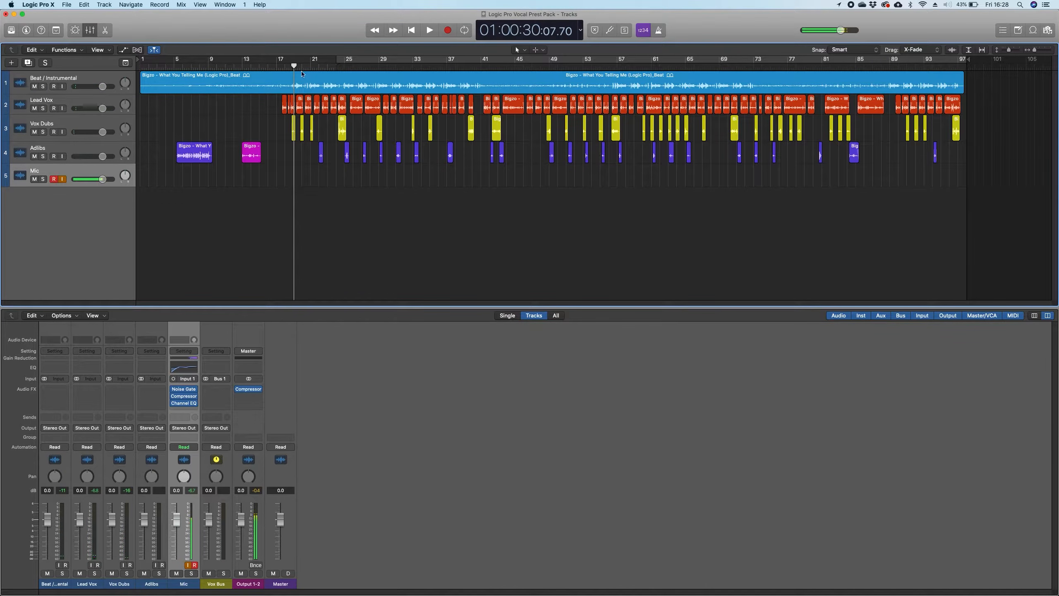
# - Play the song from about bar 17 with Beat / Instrumental muted, and unmute it to hear the full mix
pyautogui.click(285, 67)
pyautogui.press('space')
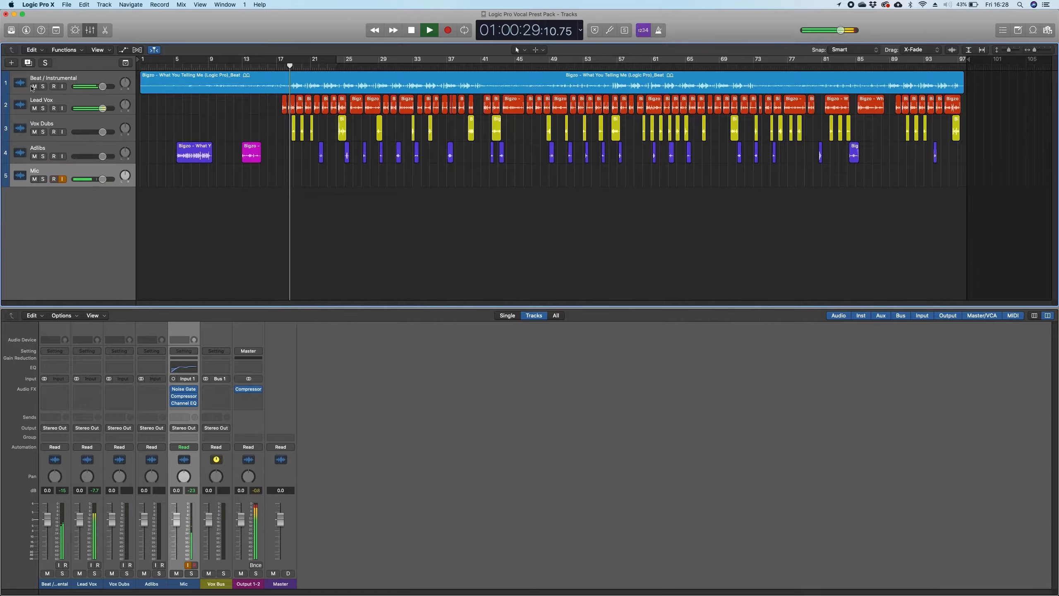
pyautogui.click(34, 86)
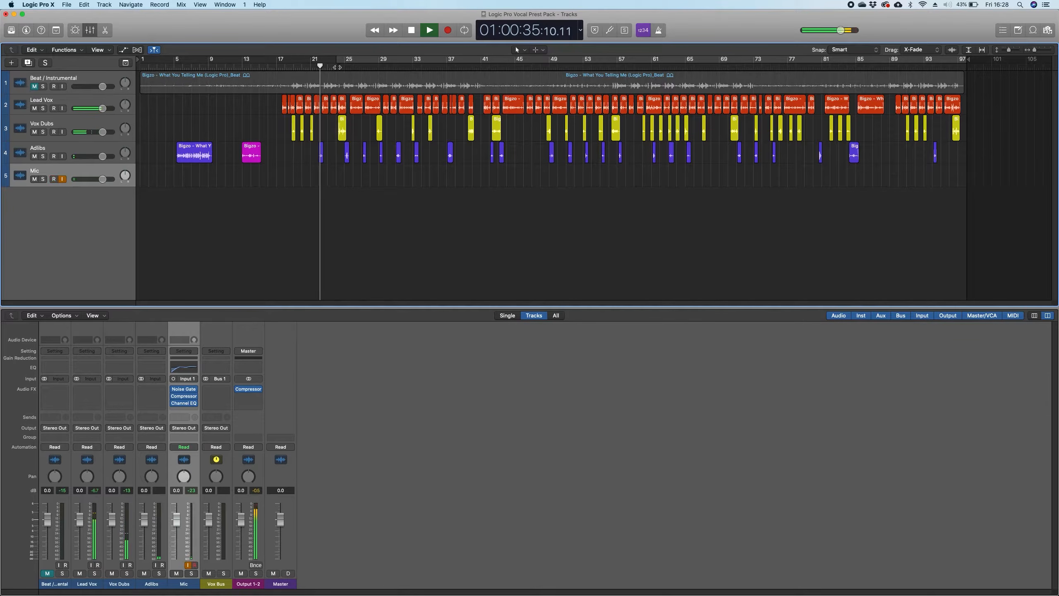
pyautogui.click(35, 86)
pyautogui.press('space')
pyautogui.press('space')
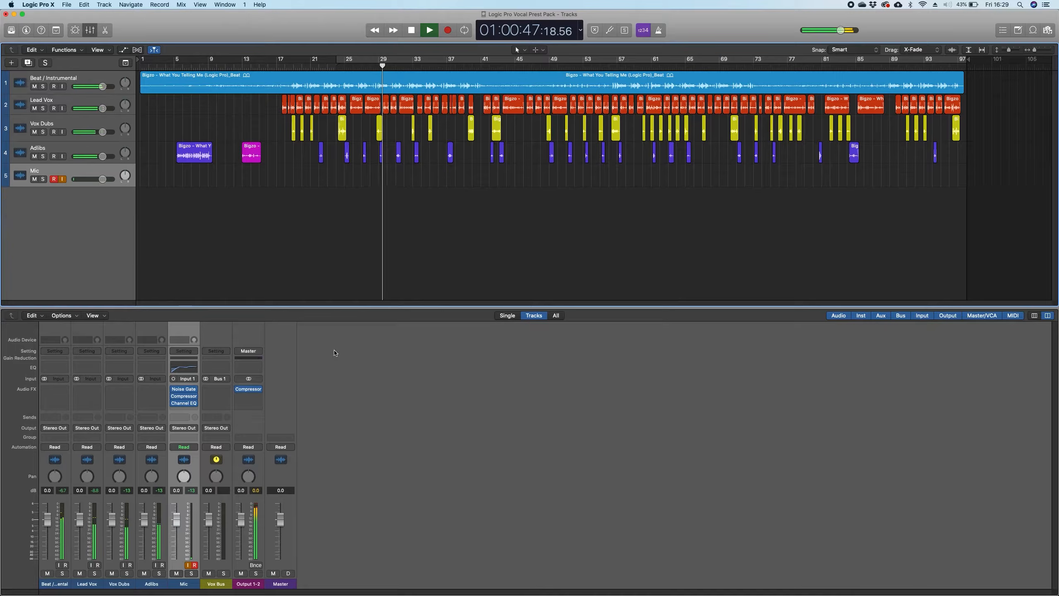
pyautogui.press('space')
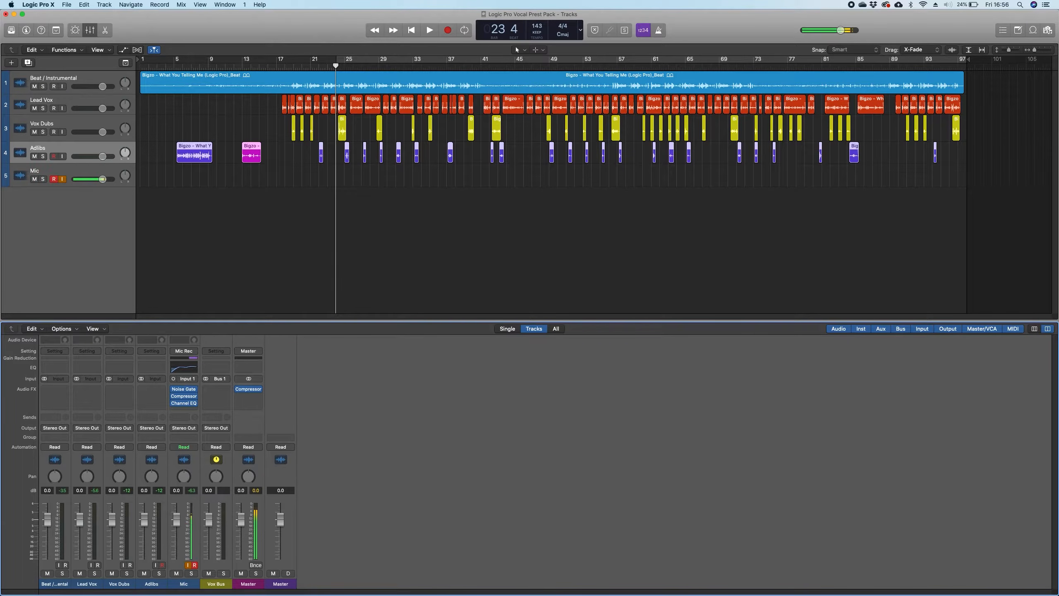
# - Switch to Finder and look over the files in the UK Drill Vocal Preset Pack (Logic Pro X) folder
pyautogui.moveTo(491, 1); pyautogui.dragTo(215, 115)
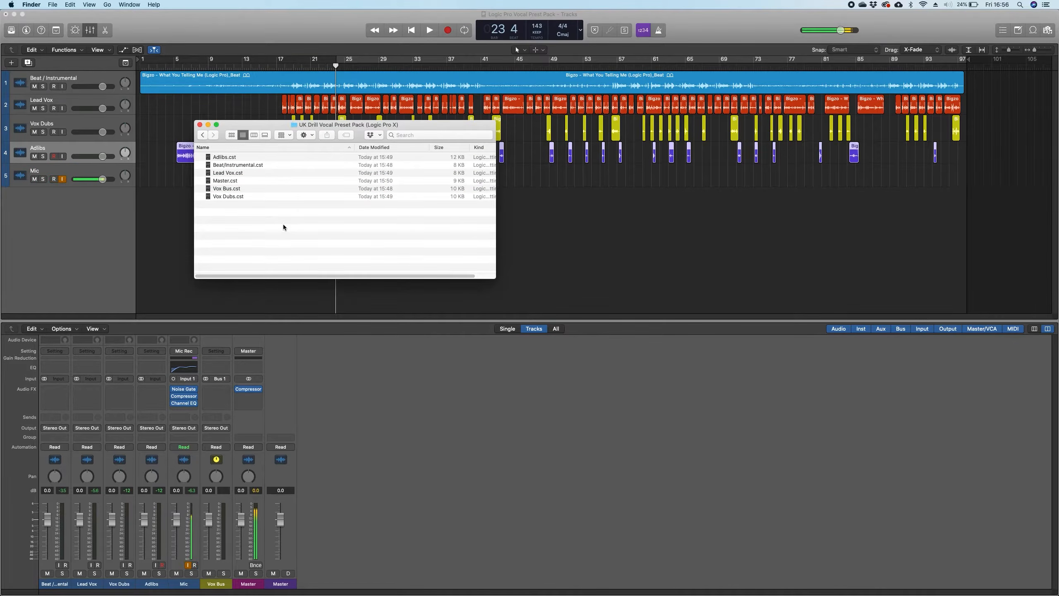
pyautogui.moveTo(283, 224); pyautogui.dragTo(137, 595)
# - In a Finder window, browse from Macintosh HD through Users and the home folder to Music > Audio Music Apps > Channel Strip Settings
pyautogui.moveTo(550, 595); pyautogui.dragTo(534, 216)
pyautogui.moveTo(573, 385); pyautogui.dragTo(401, 386)
pyautogui.click(352, 237)
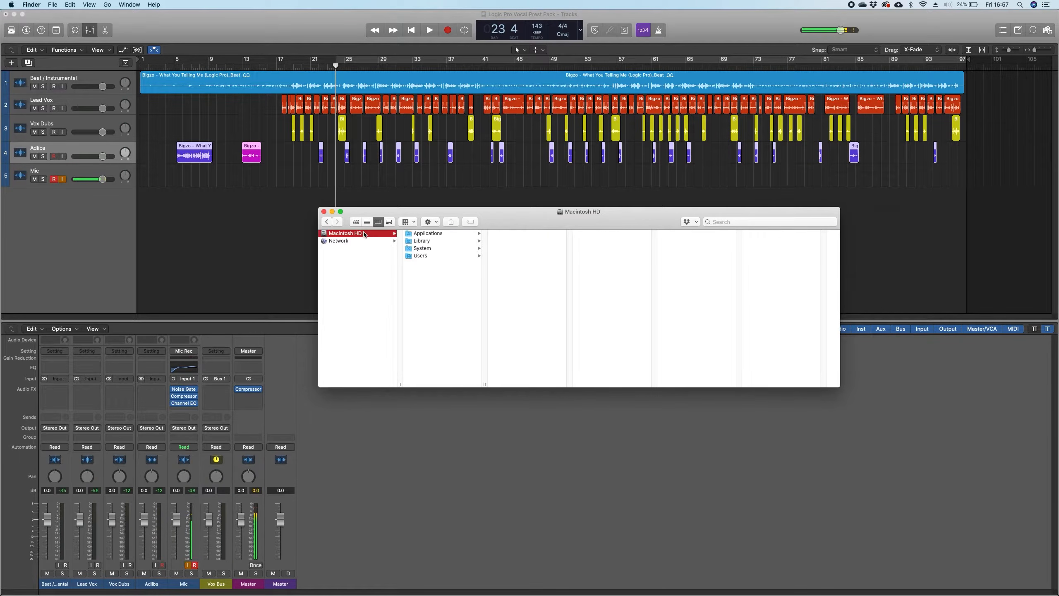
pyautogui.click(431, 254)
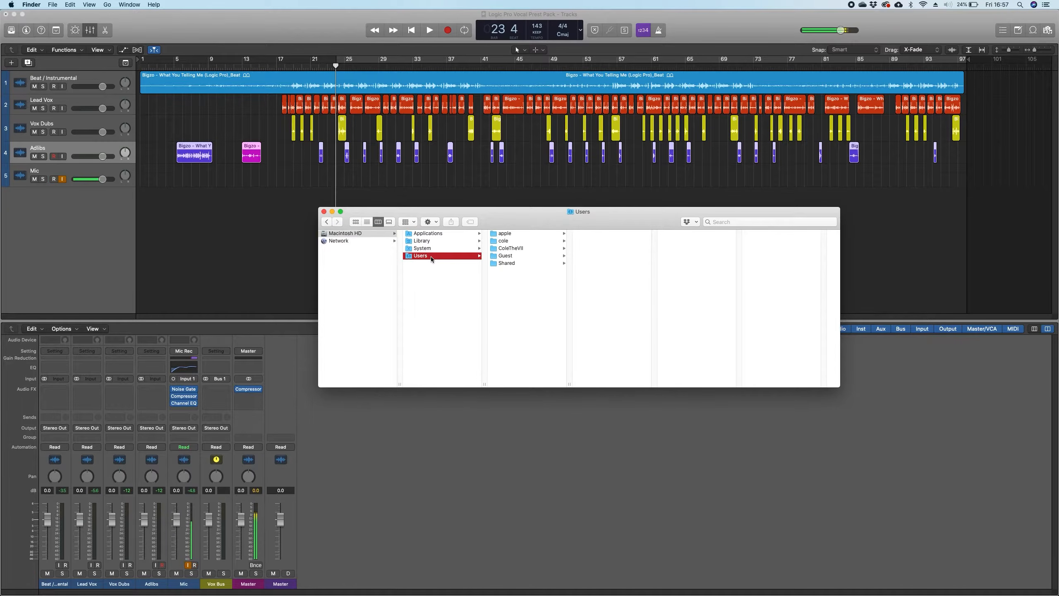
pyautogui.click(536, 234)
pyautogui.moveTo(601, 213); pyautogui.dragTo(461, 180)
pyautogui.scroll(-2, 470, 258)
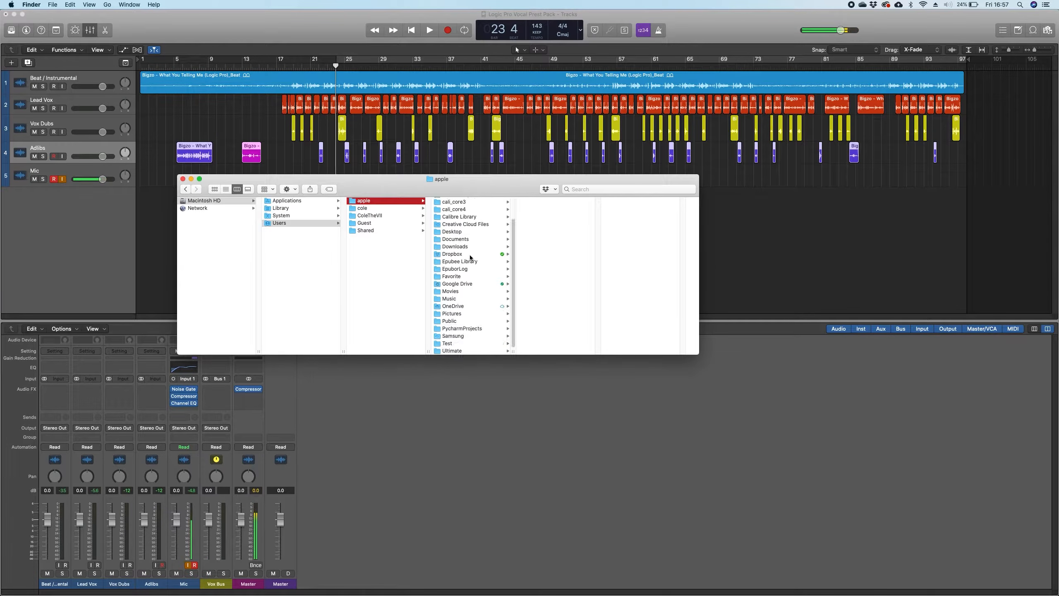
pyautogui.click(456, 299)
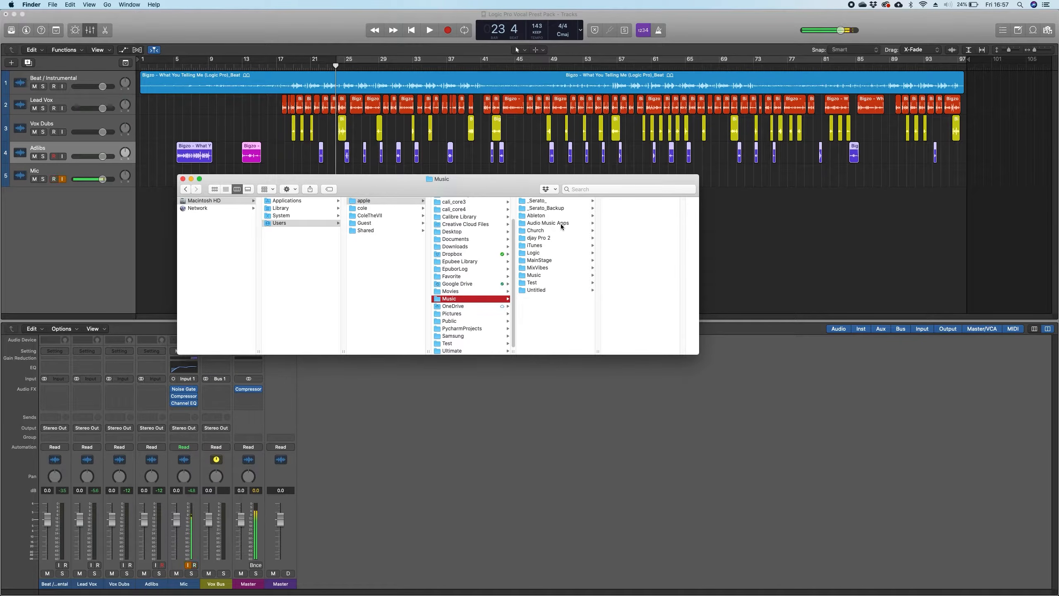
pyautogui.click(564, 226)
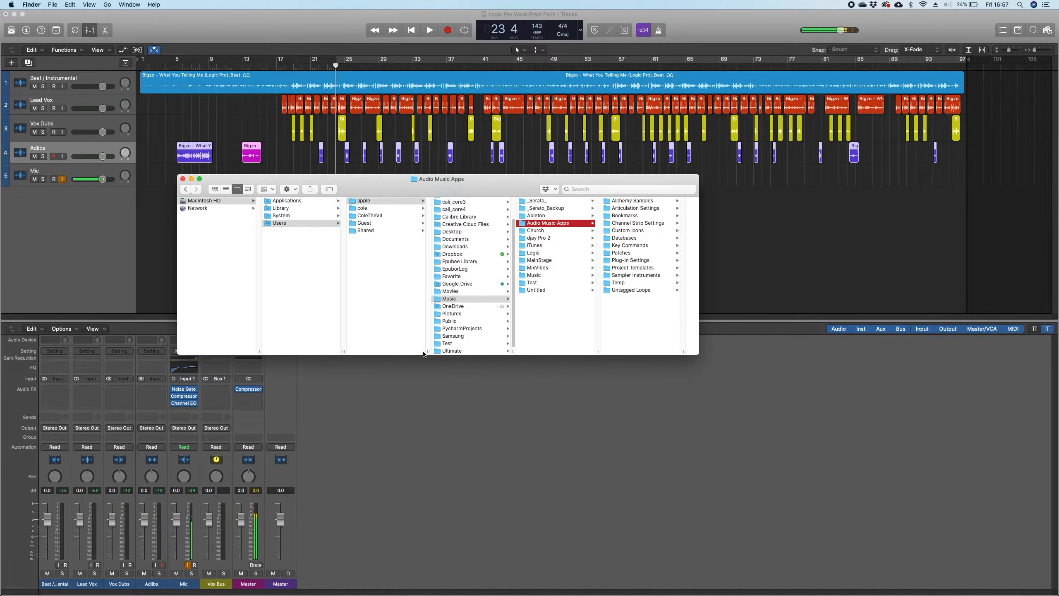
pyautogui.click(641, 224)
pyautogui.moveTo(591, 176); pyautogui.dragTo(554, 341)
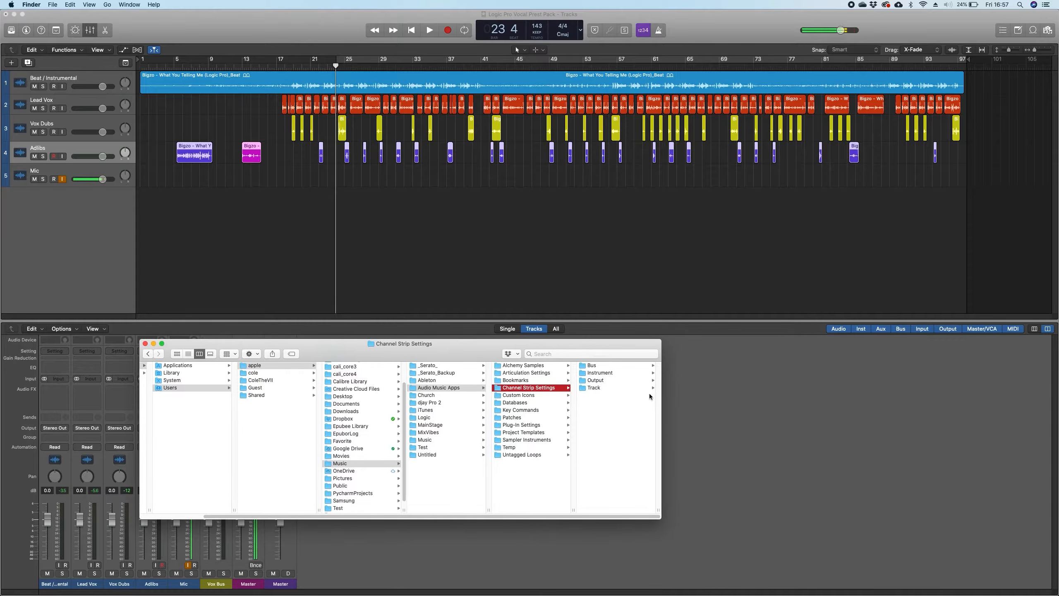
# - Open the Output folder in Channel Strip Settings and bring up the preset pack folder to check where the Master preset belongs
pyautogui.click(618, 380)
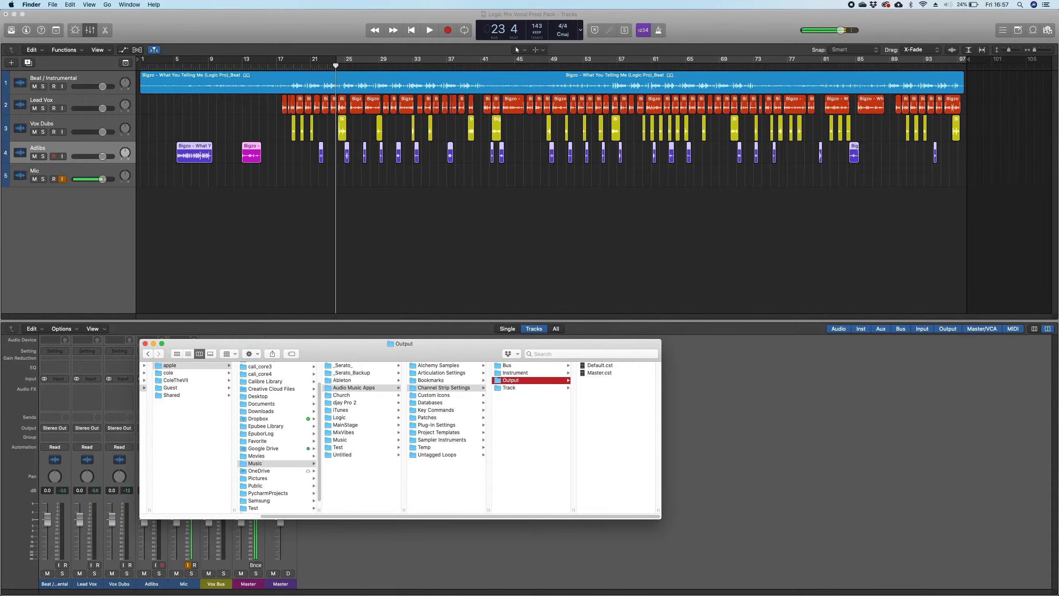
pyautogui.moveTo(542, 595); pyautogui.dragTo(579, 144)
pyautogui.moveTo(503, 196)
pyautogui.mouseDown()
pyautogui.moveTo(505, 220)
pyautogui.moveTo(495, 204)
pyautogui.moveTo(596, 358)
pyautogui.moveTo(600, 392)
pyautogui.moveTo(599, 369)
pyautogui.moveTo(503, 203)
pyautogui.mouseUp()
pyautogui.moveTo(596, 142); pyautogui.dragTo(323, 595)
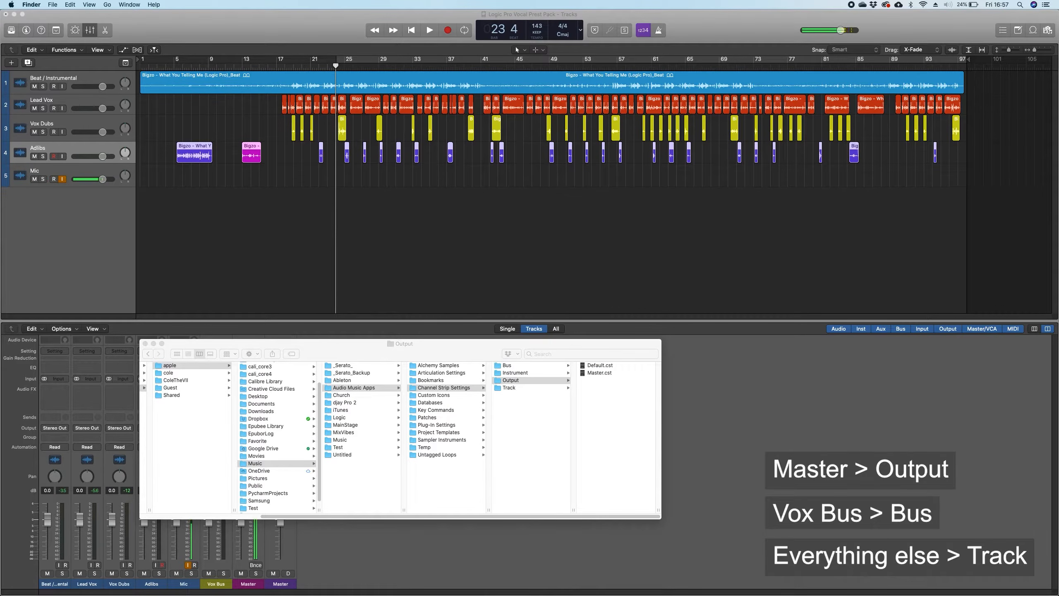
# - Open the Track folder in Channel Strip Settings and select all the preset files in the preset pack folder
pyautogui.click(530, 388)
pyautogui.moveTo(525, 349); pyautogui.dragTo(492, 337)
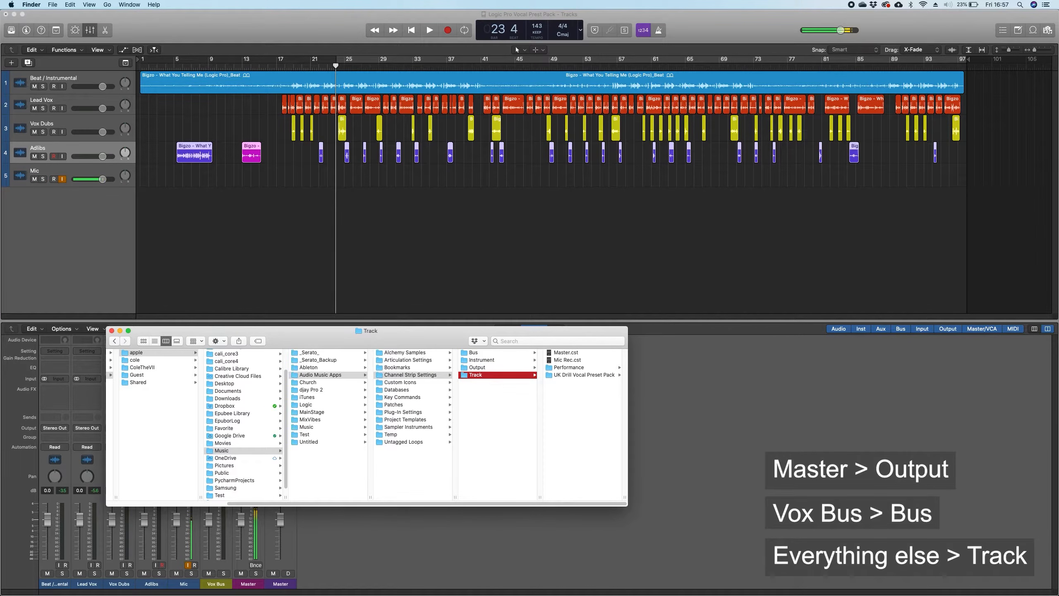
pyautogui.moveTo(709, 595); pyautogui.dragTo(776, 222)
pyautogui.press('super+a')
pyautogui.moveTo(690, 274); pyautogui.dragTo(734, 252)
pyautogui.moveTo(742, 212); pyautogui.dragTo(366, 541)
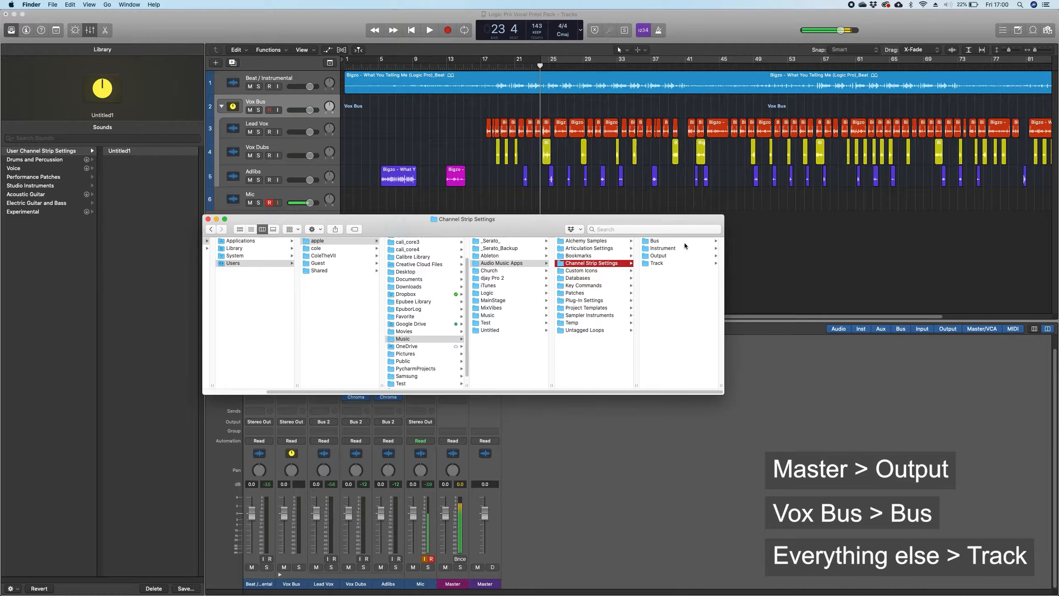
# - Copy the Vox Bus.cst preset from the preset pack folder into the Bus folder of Channel Strip Settings
pyautogui.click(684, 242)
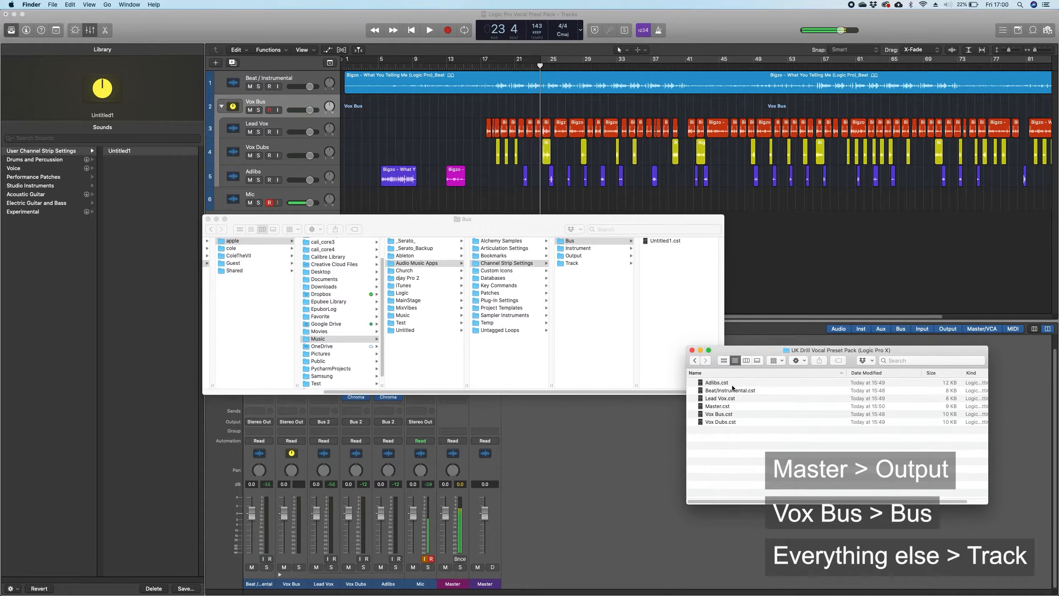
pyautogui.click(727, 413)
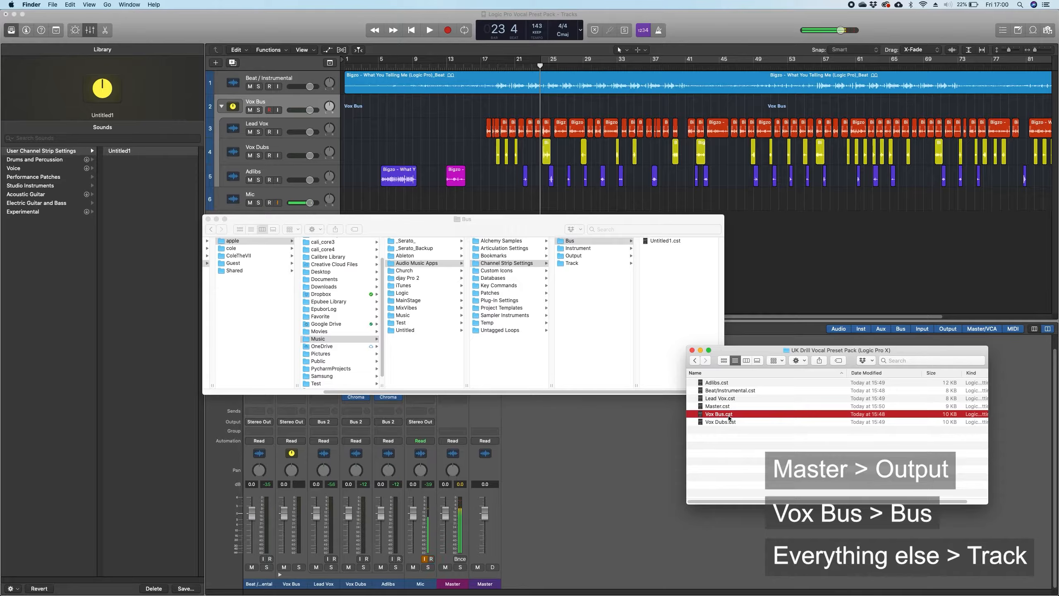
pyautogui.click(639, 293)
pyautogui.press('super+v')
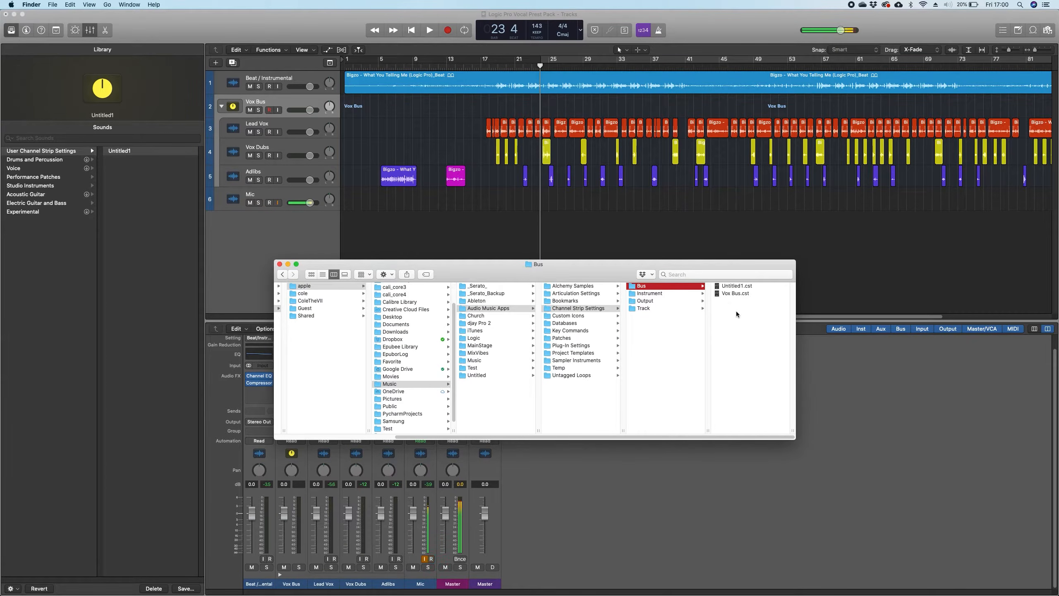
# - Check the contents of the Track folder, its UK Drill Vocal Preset Pack subfolder and the Output folder in Channel Strip Settings
pyautogui.click(658, 308)
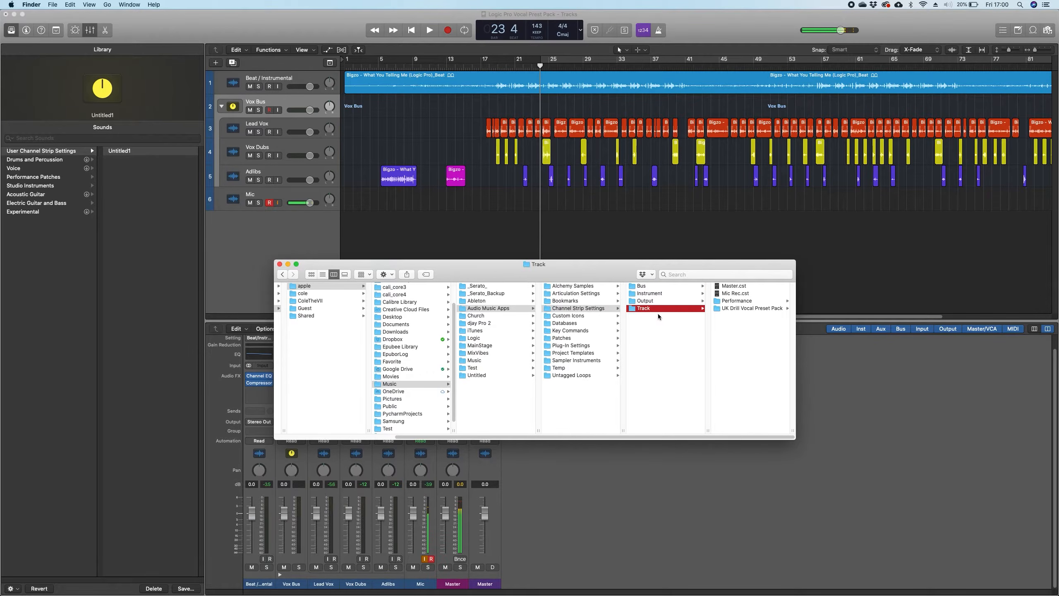
pyautogui.click(748, 309)
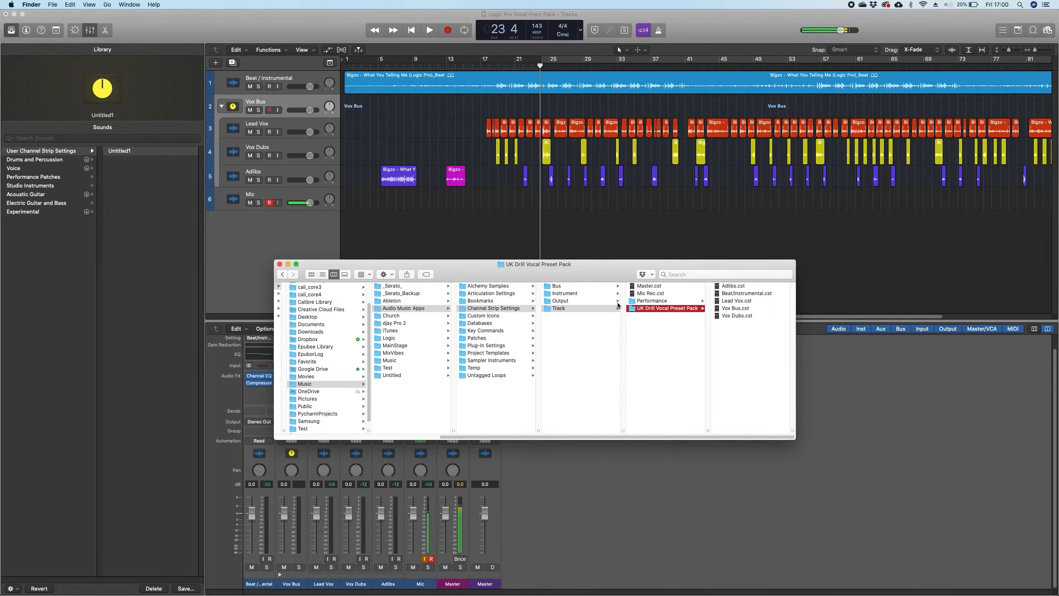
pyautogui.click(586, 301)
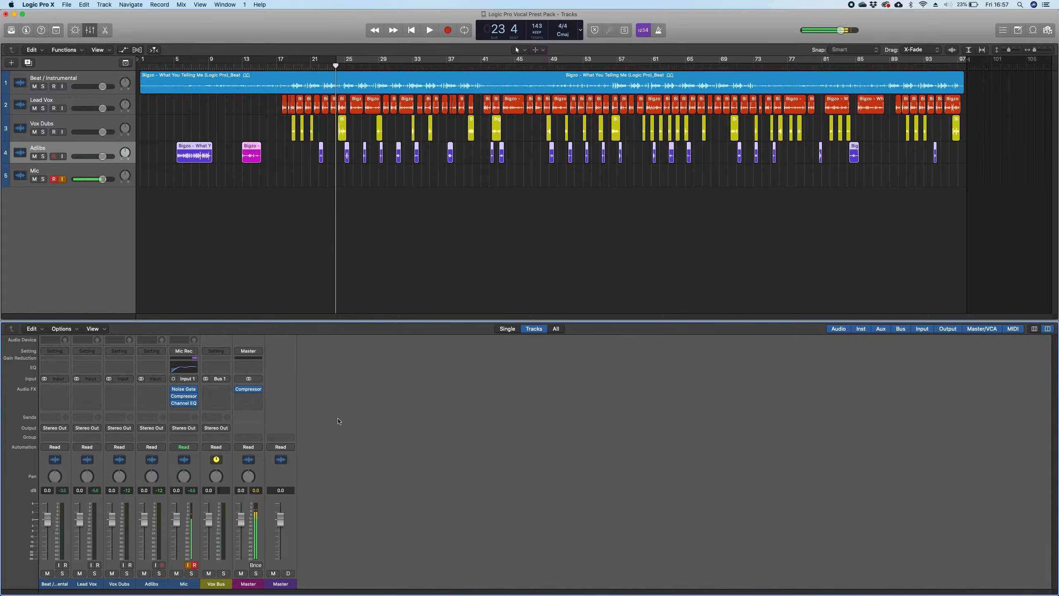
# - Switch to Logic Pro X, show the Library and browse User Channel Strip Settings to the UK Drill Vocal Preset Pack
pyautogui.press('y')
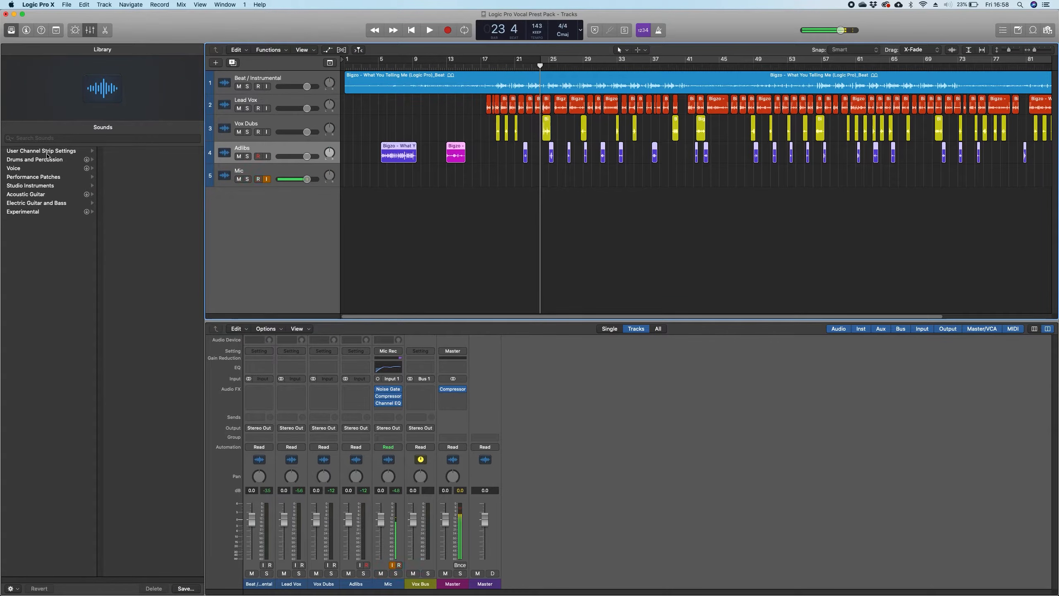
pyautogui.click(92, 152)
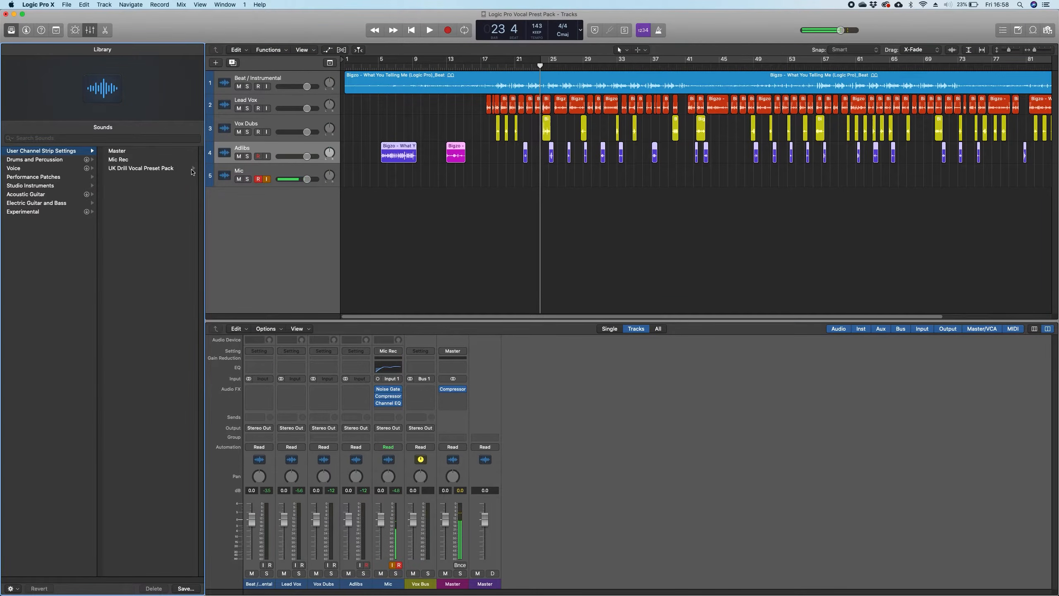
pyautogui.click(193, 171)
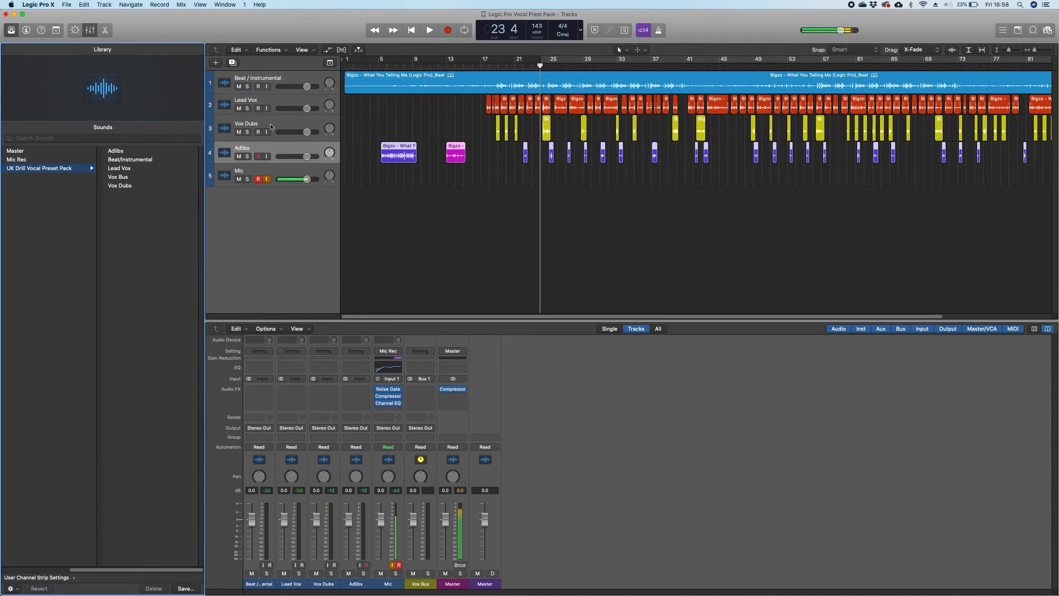
# - Load the Beat/Instrumental preset from the UK Drill Vocal Preset Pack onto the Beat / Instrumental track
pyautogui.click(255, 78)
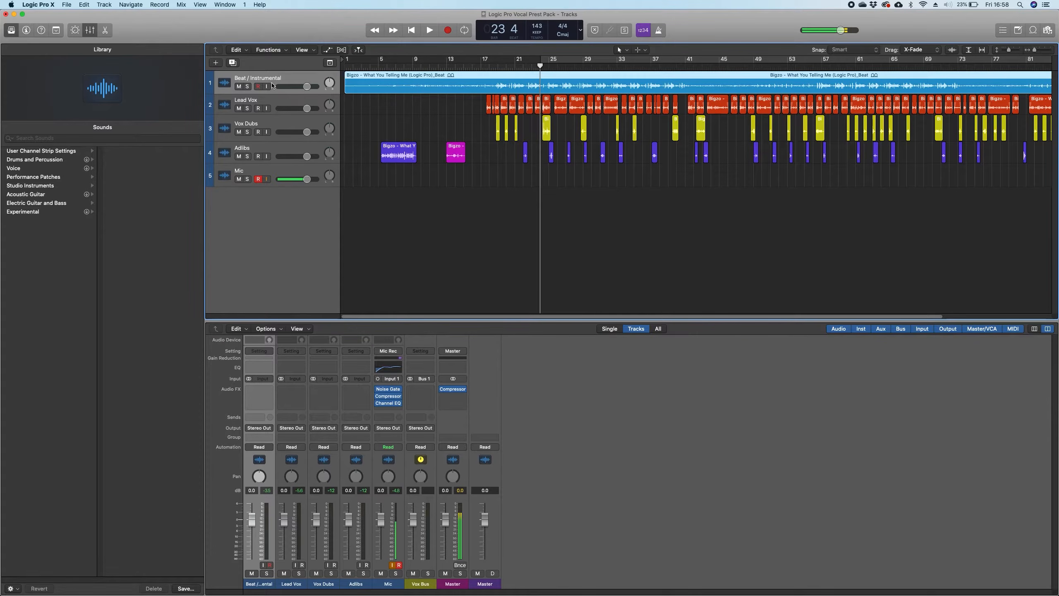
pyautogui.click(91, 152)
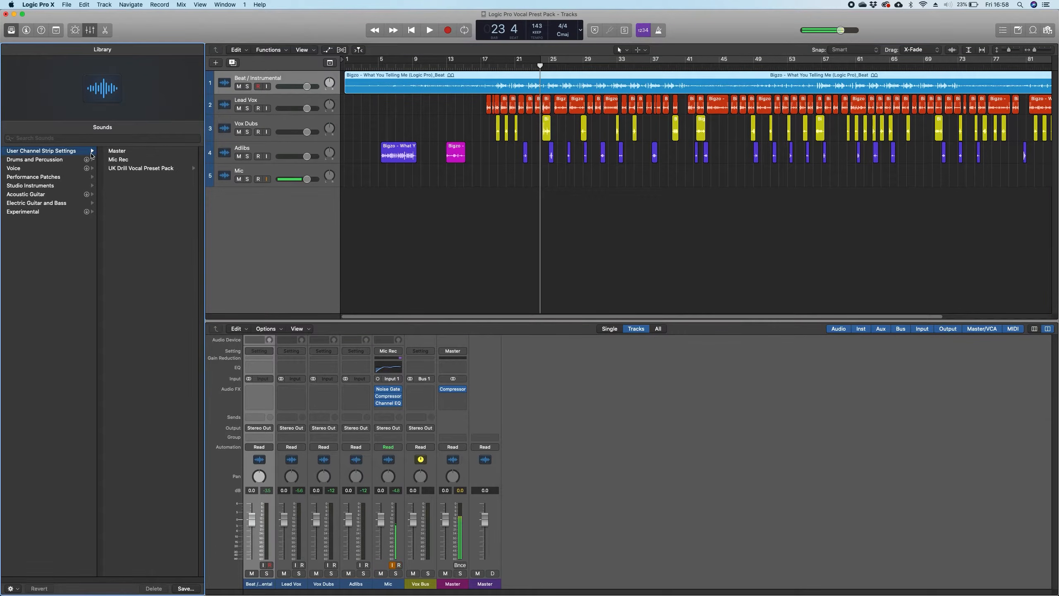
pyautogui.click(192, 169)
pyautogui.click(128, 162)
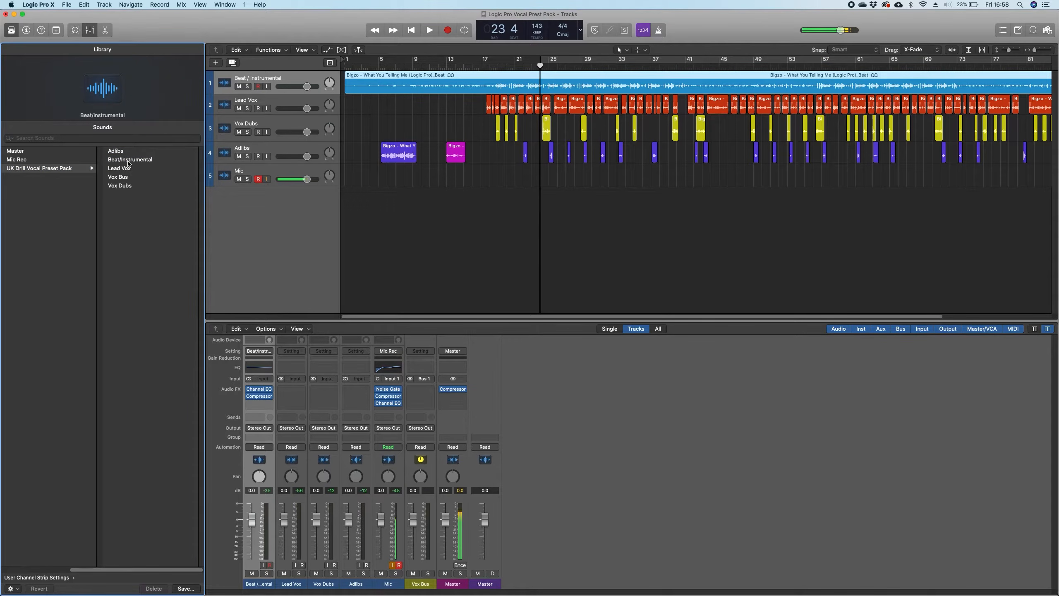
# - Load the Lead Vox preset from the UK Drill Vocal Preset Pack onto the Lead Vox track
pyautogui.click(306, 466)
pyautogui.click(93, 151)
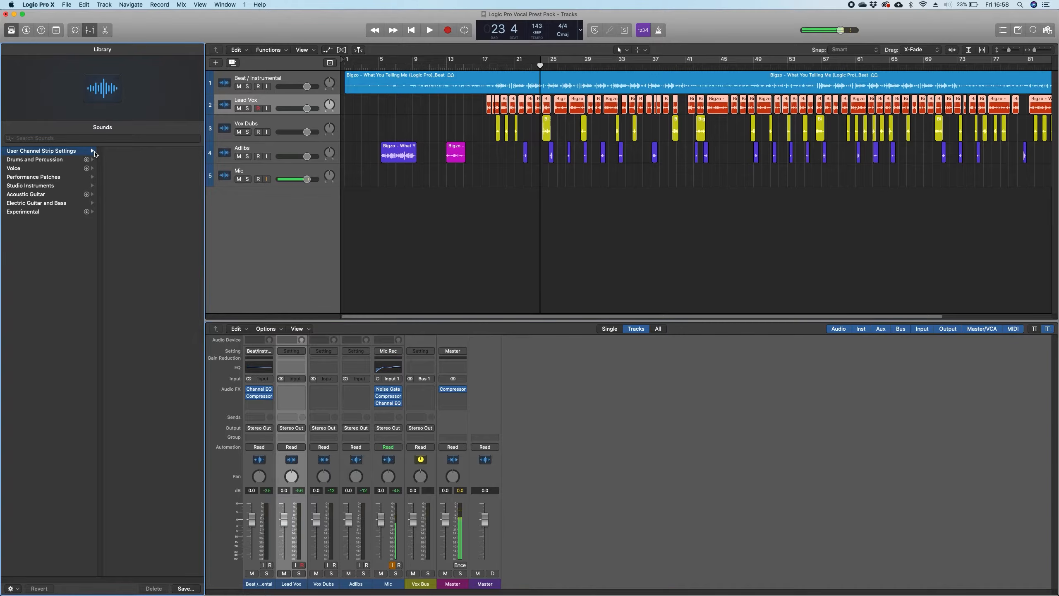
pyautogui.click(193, 170)
pyautogui.click(127, 171)
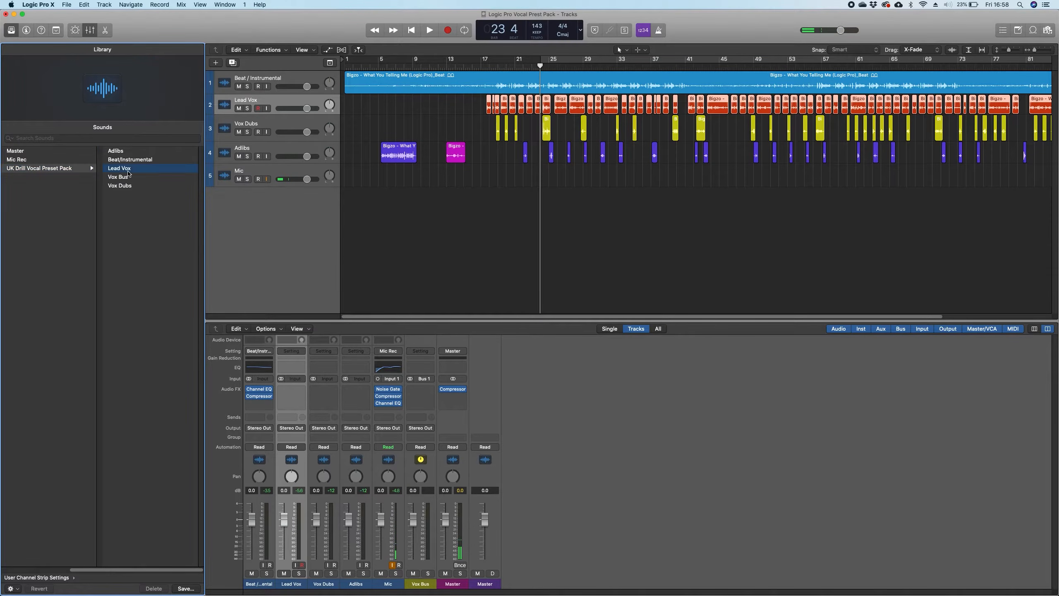
# - Load the Vox Dubs preset from the UK Drill Vocal Preset Pack onto the Vox Dubs track
pyautogui.click(324, 454)
pyautogui.click(92, 151)
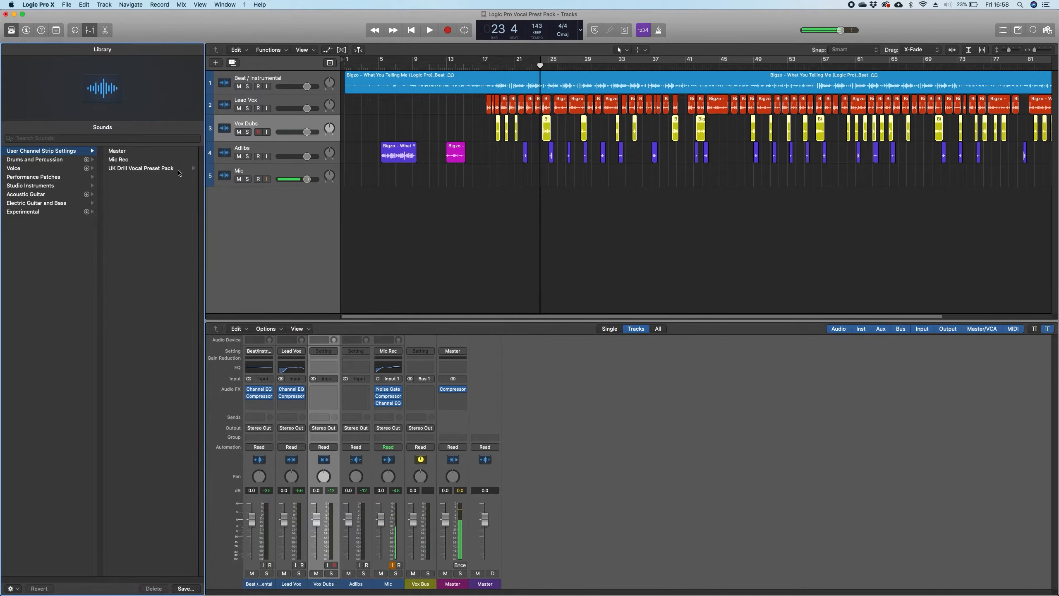
pyautogui.click(193, 170)
pyautogui.click(122, 188)
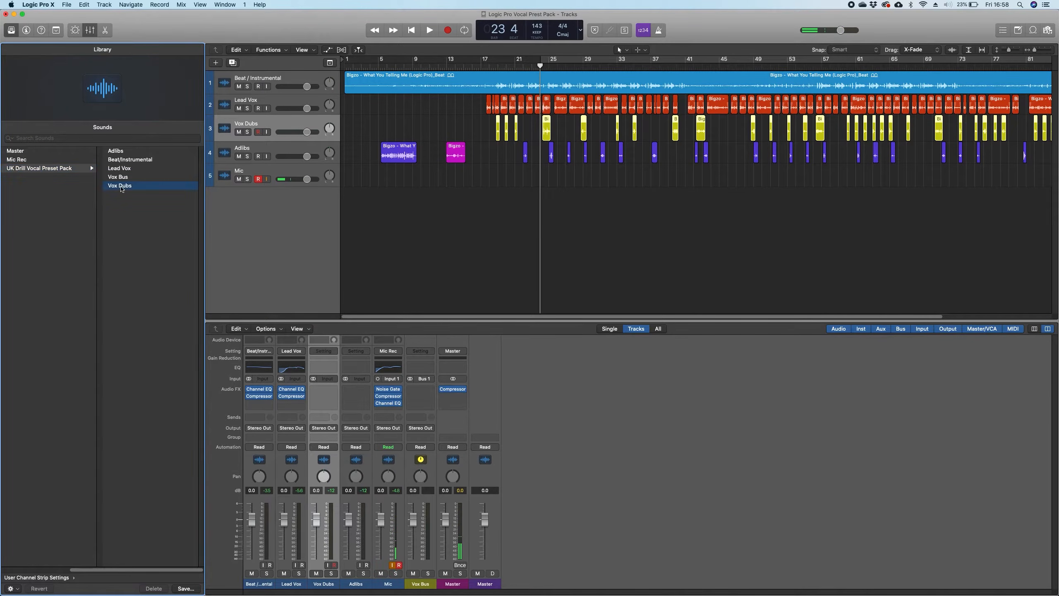
# - Load the Adlibs preset from the UK Drill Vocal Preset Pack onto the Adlibs track
pyautogui.press('Down')
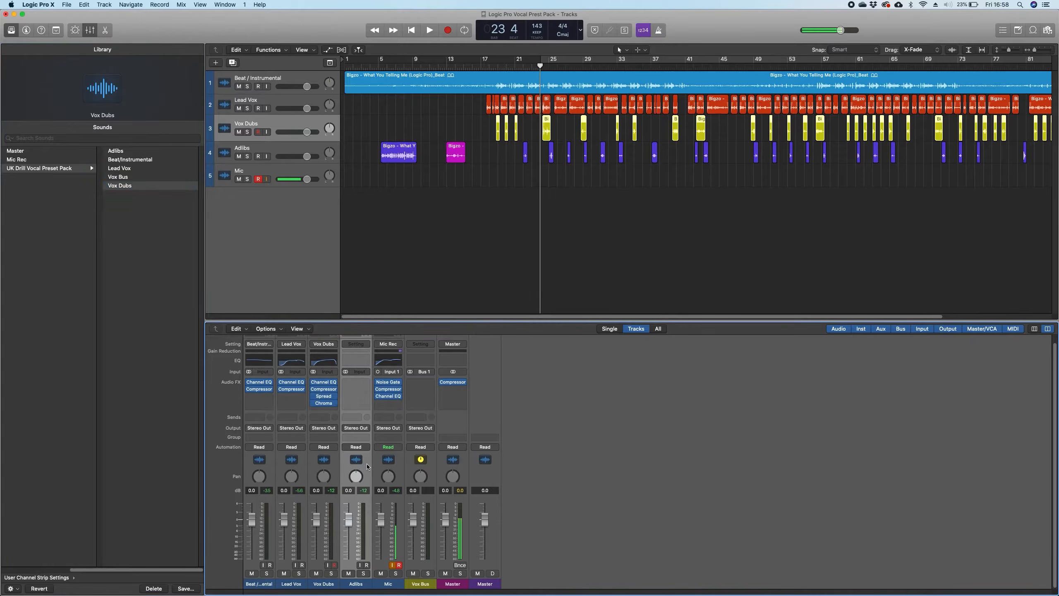
pyautogui.click(83, 152)
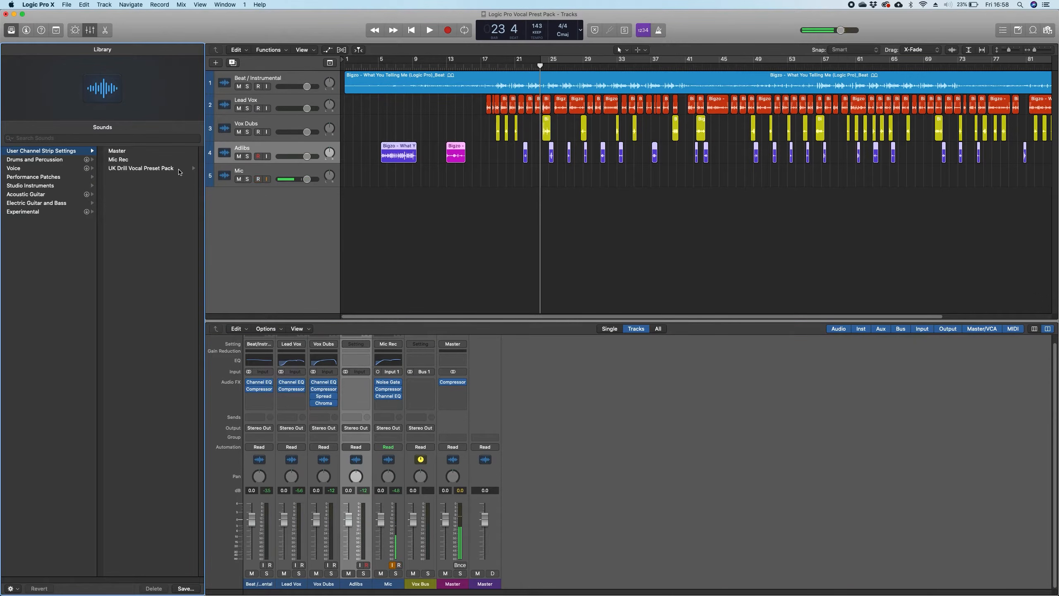
pyautogui.click(193, 169)
pyautogui.click(121, 152)
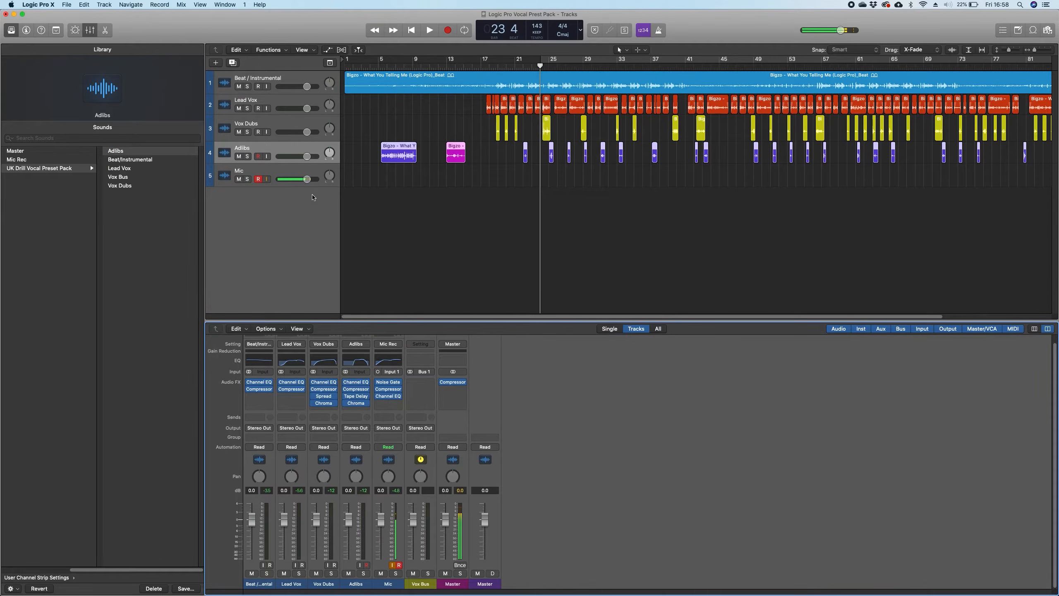
# - Group the Lead Vox, Vox Dubs and Adlibs tracks into a Summing Stack
pyautogui.click(269, 104)
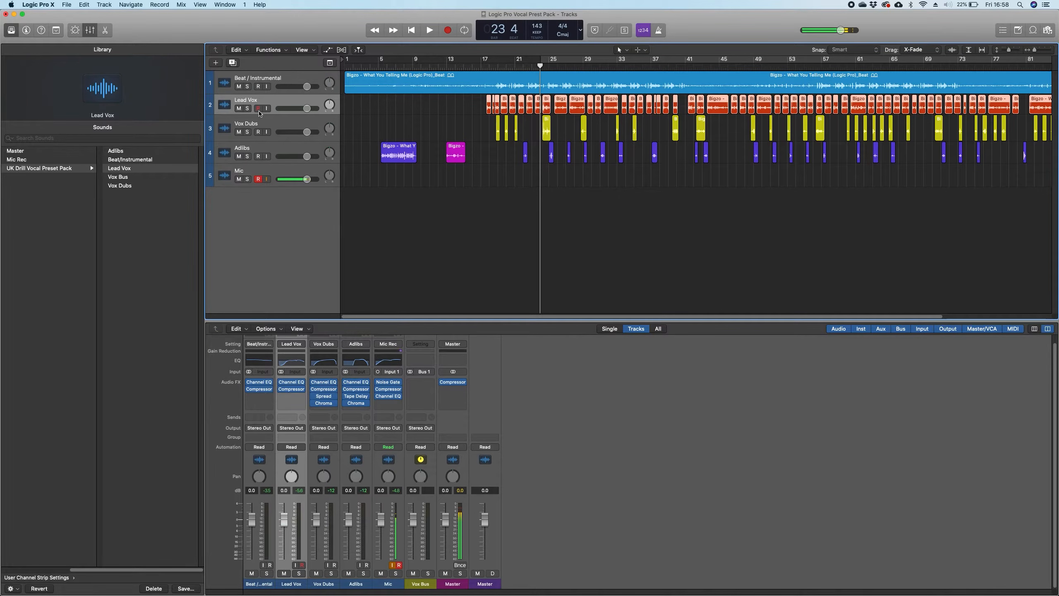
pyautogui.keyDown('shift'); pyautogui.click(268, 126); pyautogui.keyUp('shift')
pyautogui.keyDown('shift'); pyautogui.click(273, 149); pyautogui.keyUp('shift')
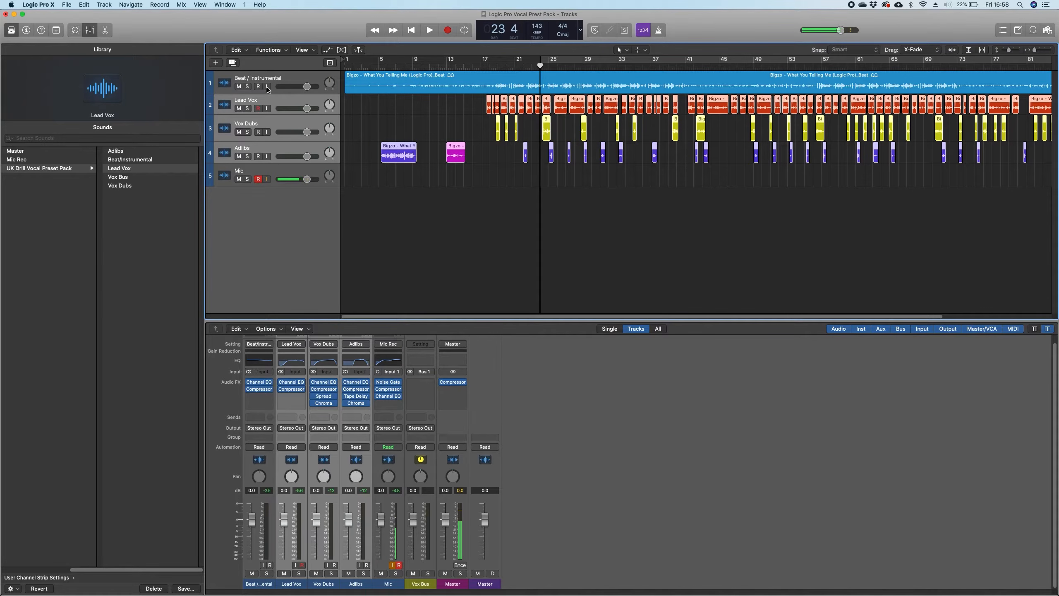
pyautogui.rightClick(268, 150)
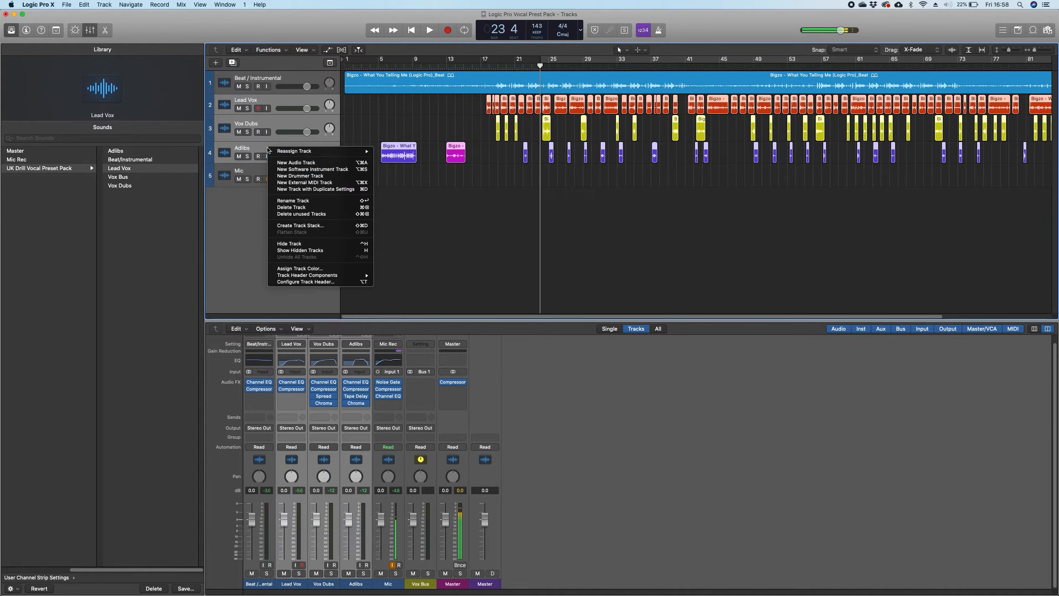
pyautogui.click(316, 227)
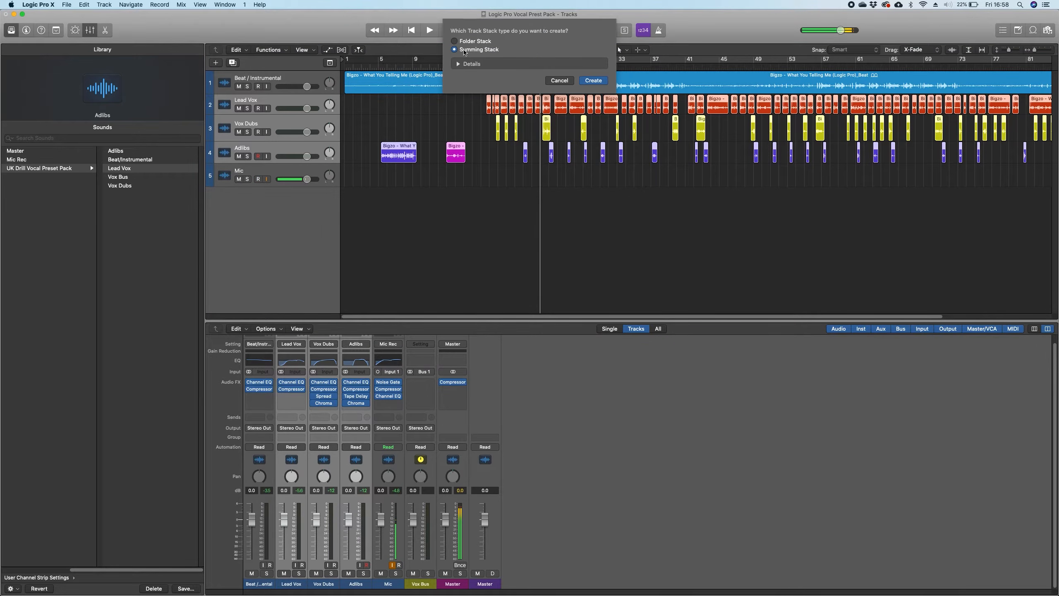
pyautogui.click(593, 80)
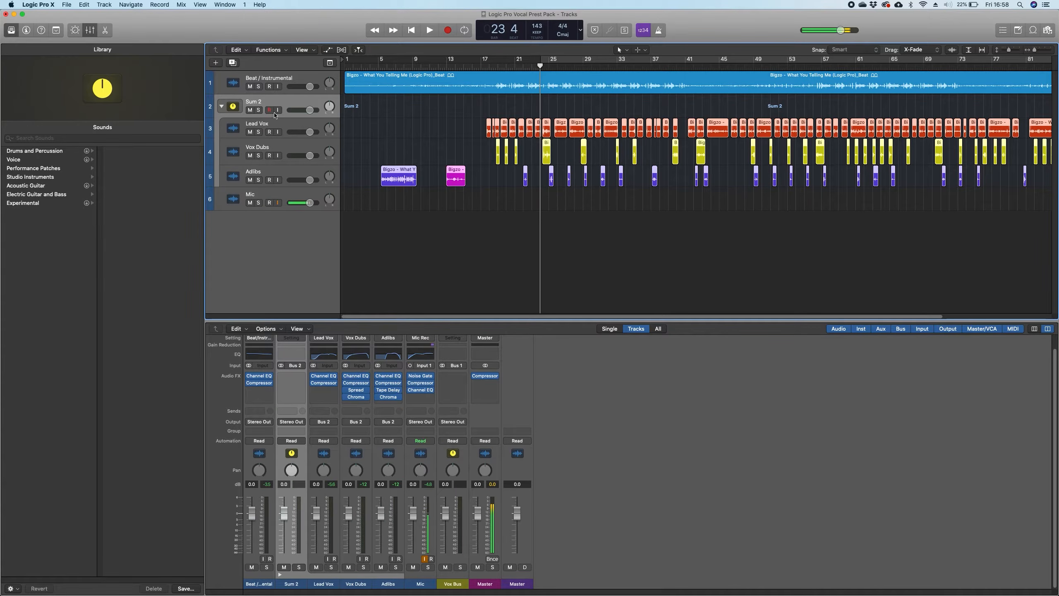
# - Delete the old Vox Bus channel strip on Bus 1 and rename the new summing stack Vox Bus
pyautogui.click(456, 584)
pyautogui.press('Delete')
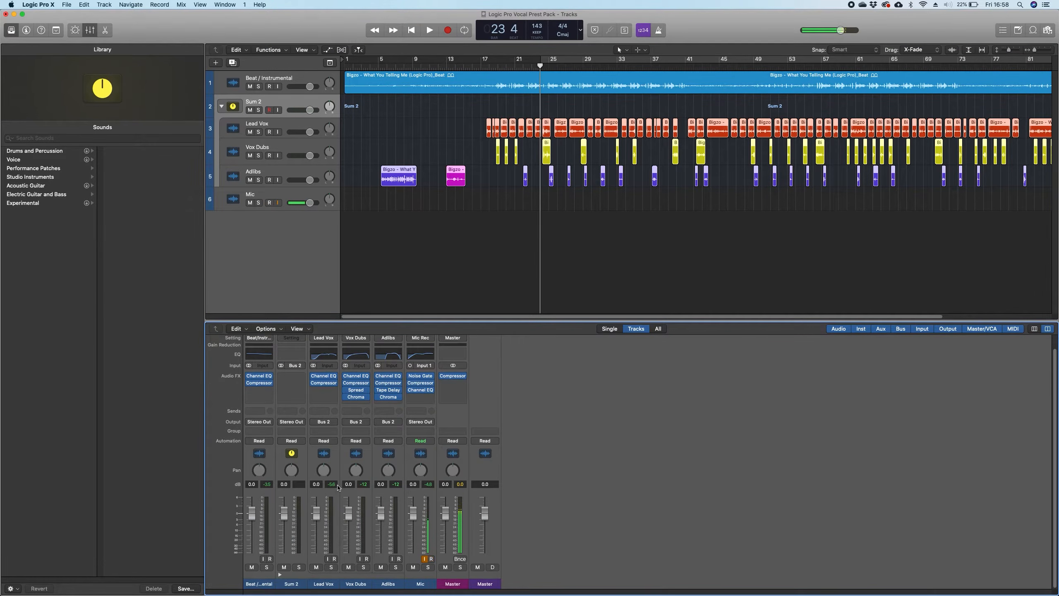
pyautogui.click(302, 500)
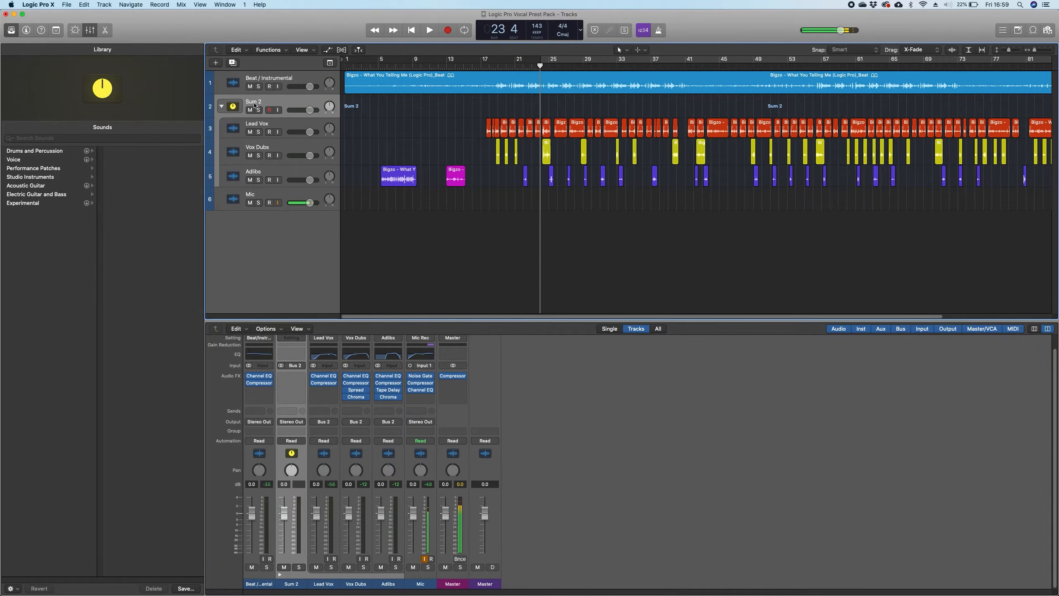
pyautogui.doubleClick(258, 101)
pyautogui.write('Vox Bu')
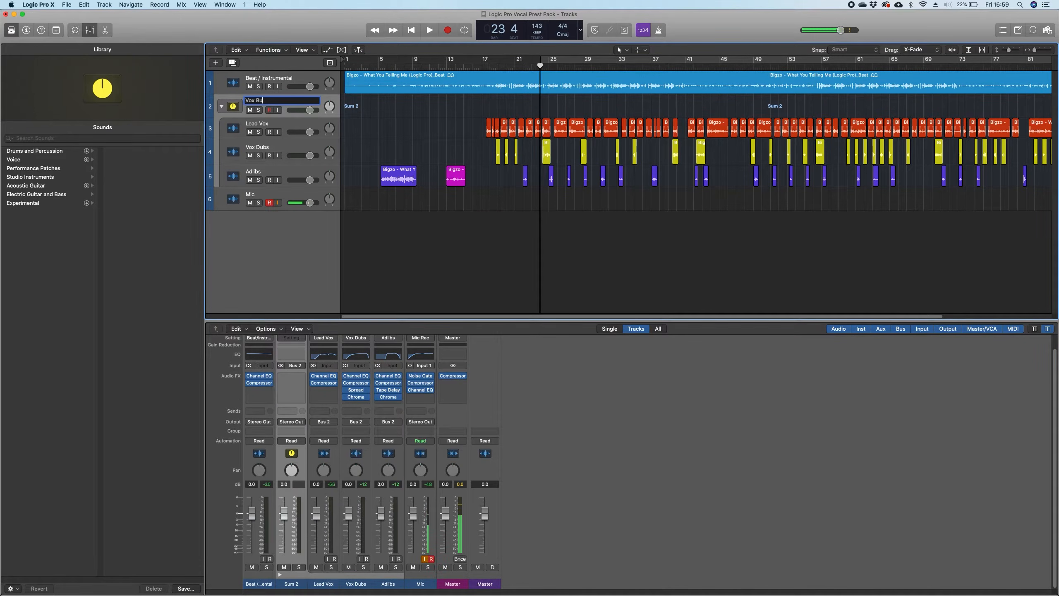
pyautogui.write('s')
pyautogui.press('Return')
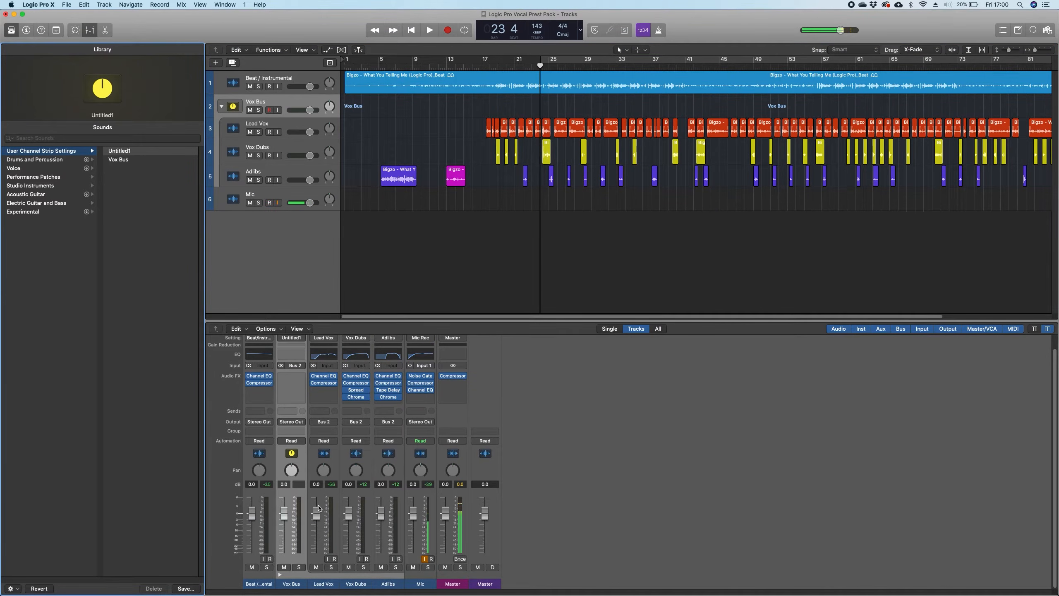
# - Load the Vox Bus preset from User Channel Strip Settings onto the Vox Bus stack and save the project
pyautogui.click(127, 161)
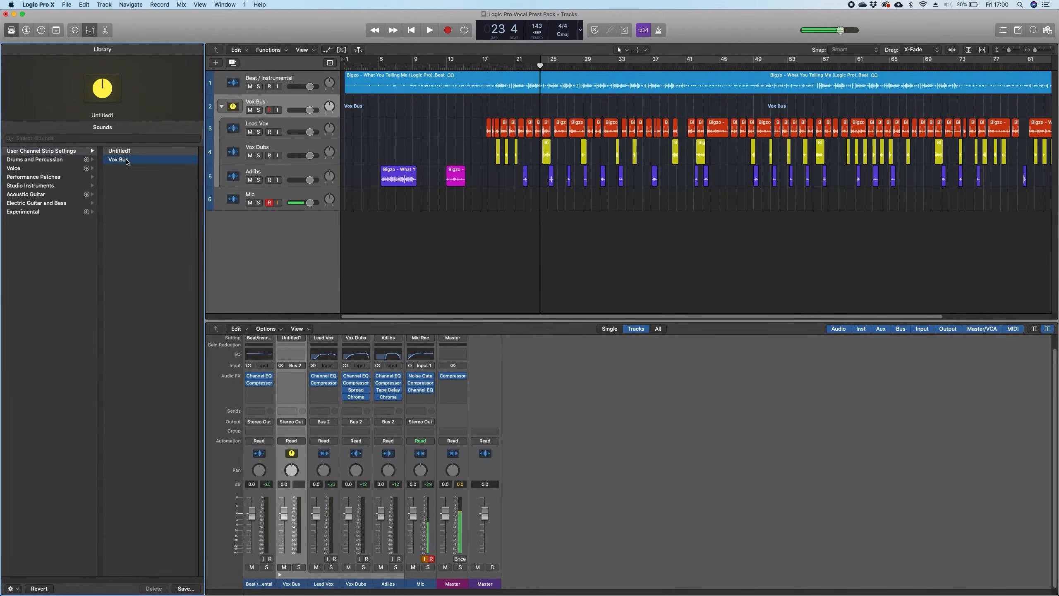
pyautogui.press('super+s')
# - Play the mix from bar 18 to hear the loaded presets, hiding the Library during playback
pyautogui.click(487, 64)
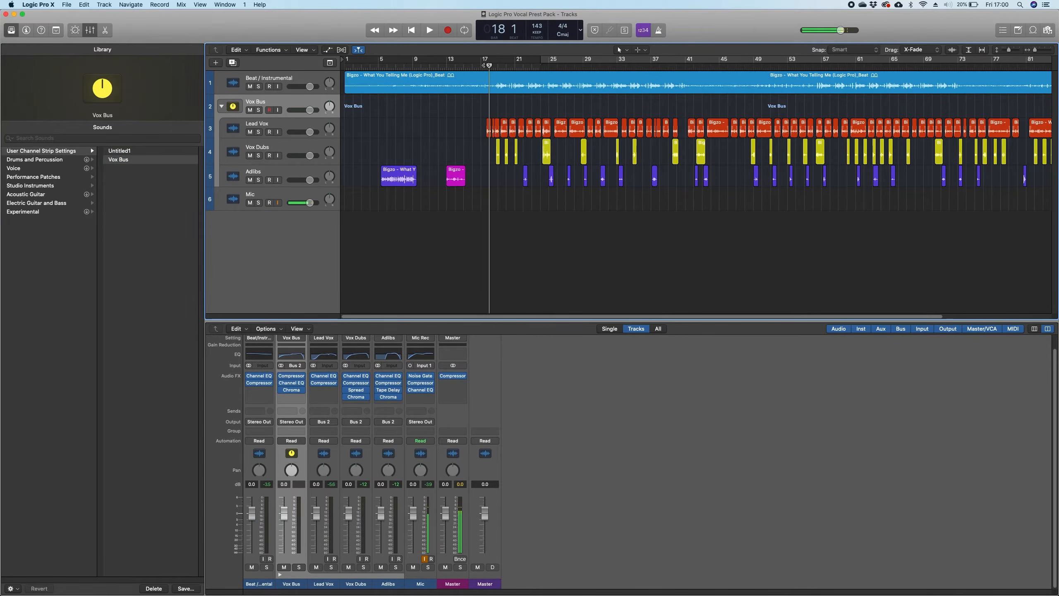
pyautogui.press('space')
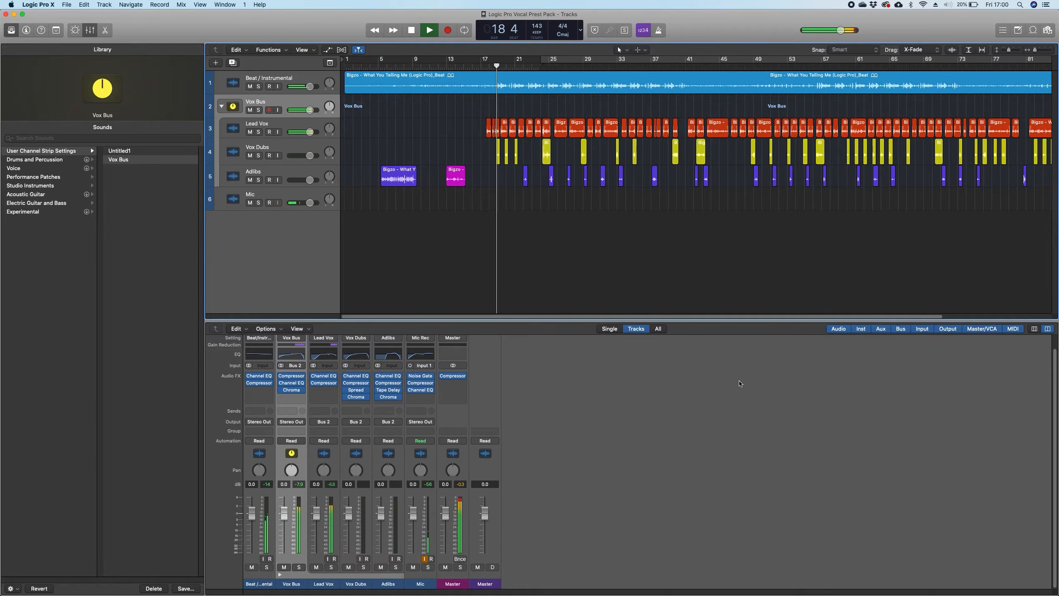
pyautogui.press('y')
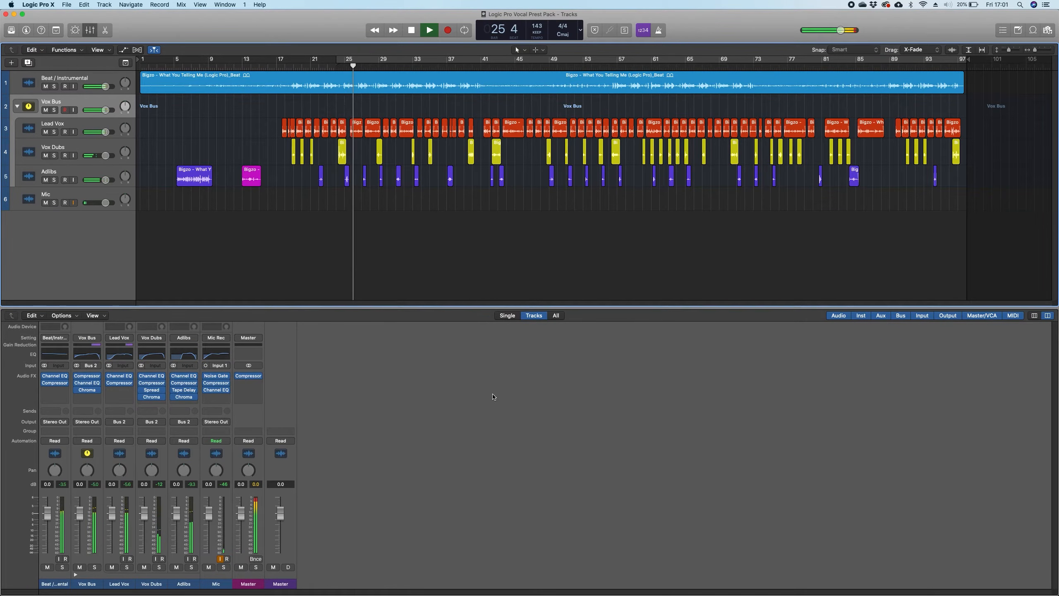
pyautogui.press('space')
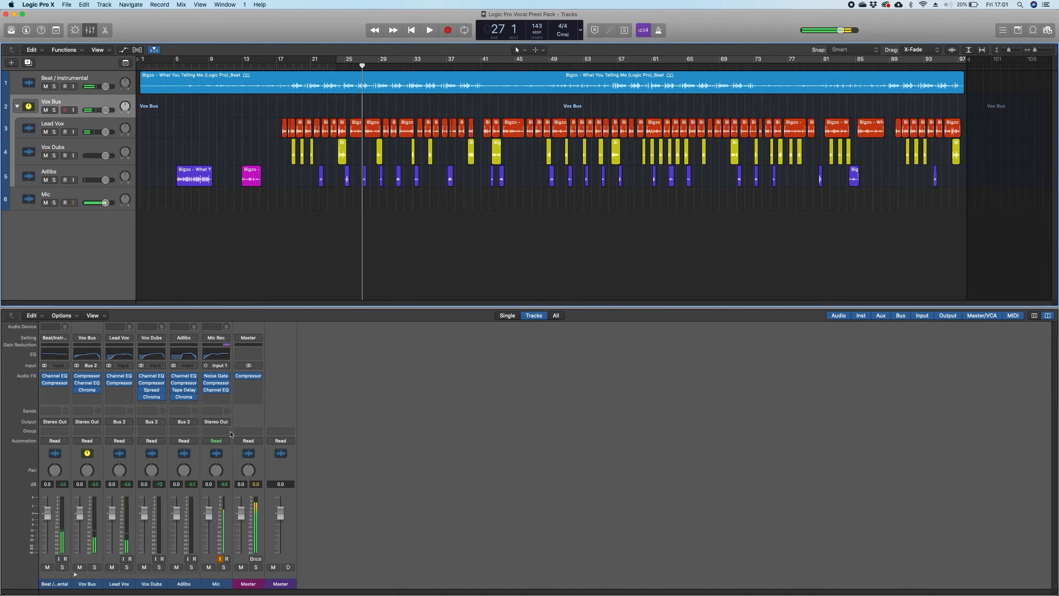
# - Play a short section from bar 27 with the Vox Bus stack collapsed, and expand the stack again at the end
pyautogui.click(17, 107)
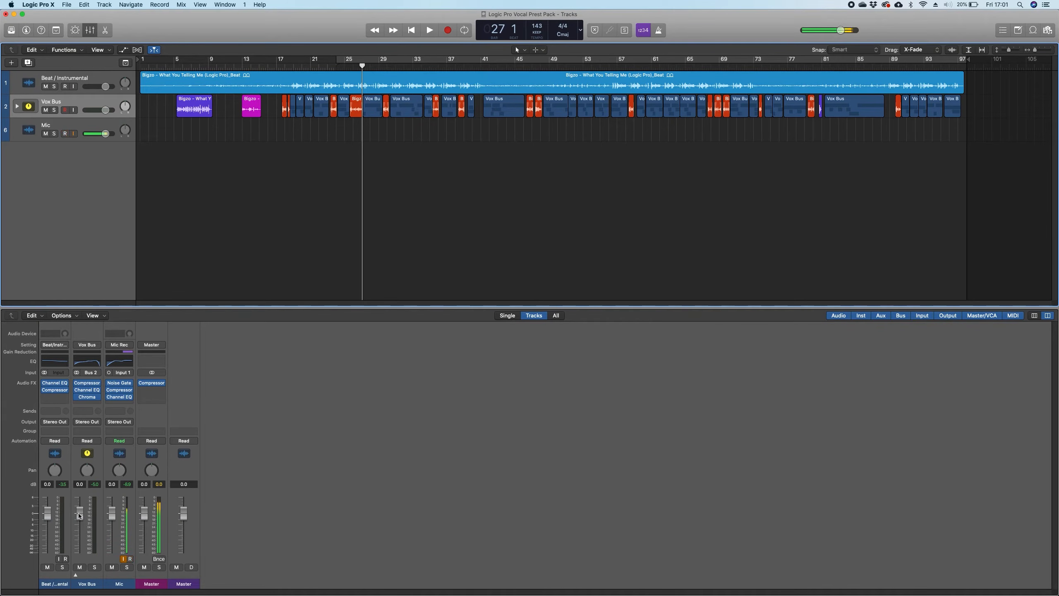
pyautogui.press('space')
pyautogui.press('space')
pyautogui.click(16, 106)
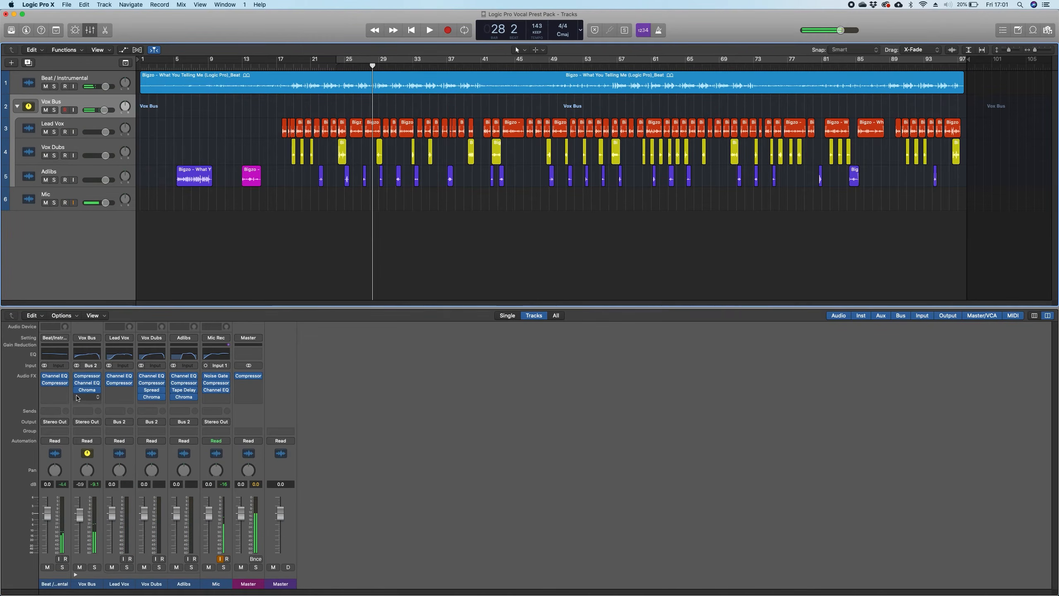
# - Open the ChromaVerb on the Vox Bus channel to view its reverb settings, and close it again
pyautogui.click(84, 391)
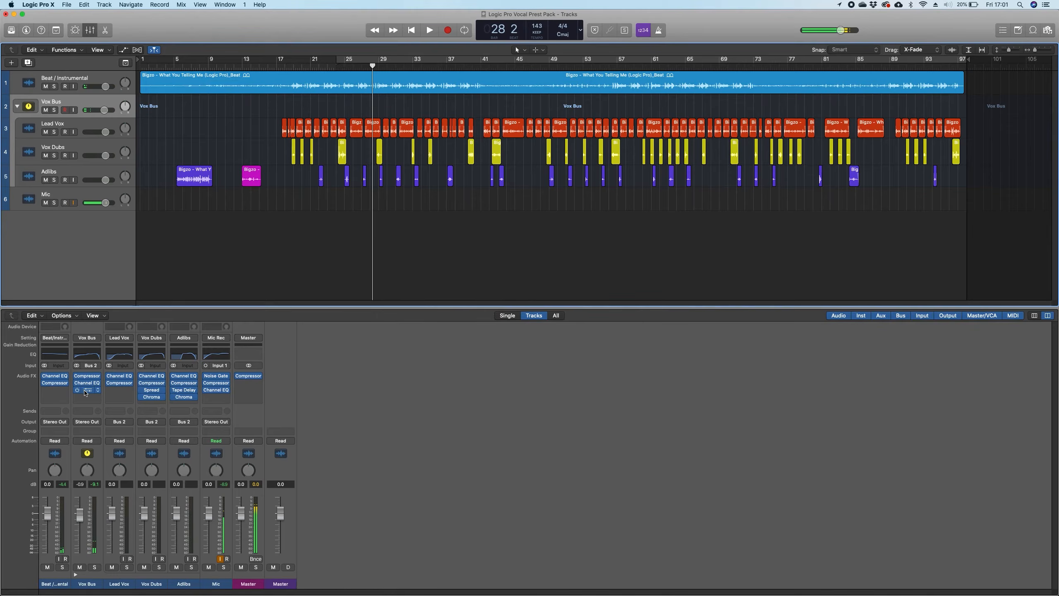
pyautogui.click(85, 391)
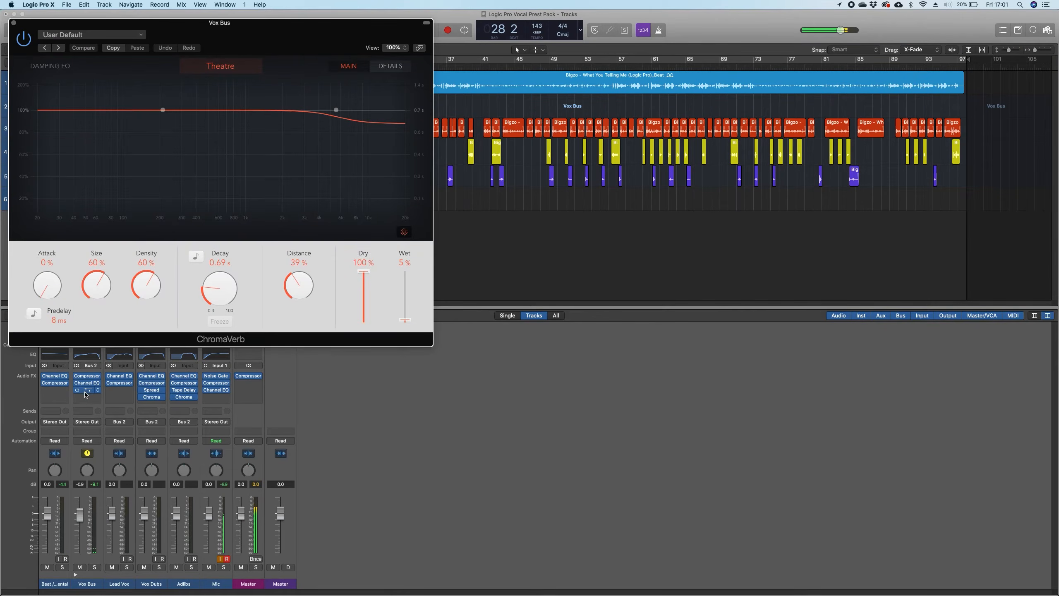
pyautogui.click(14, 23)
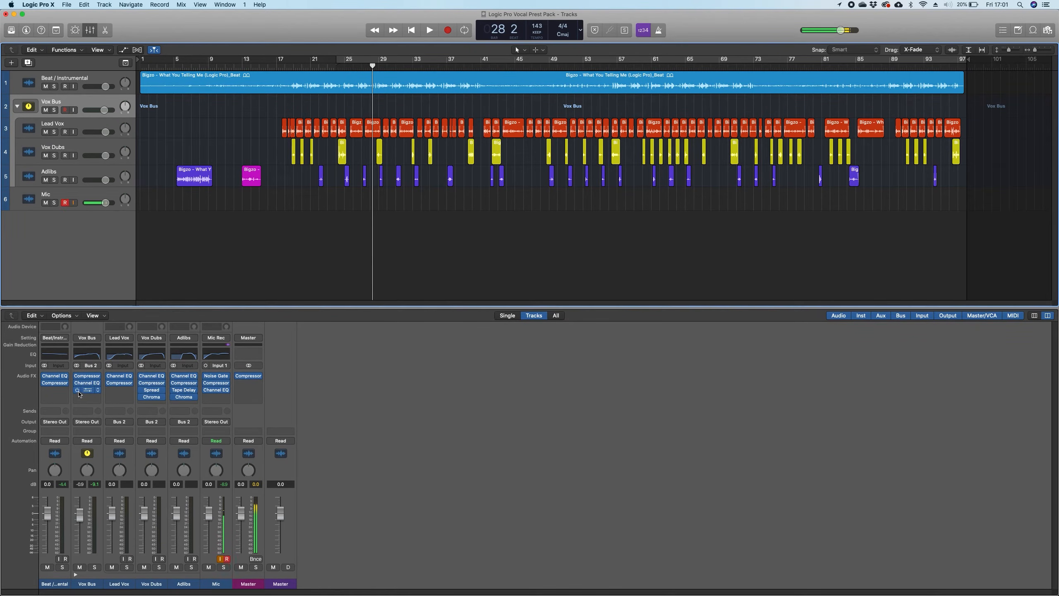
# - Play the mix with the Vox Bus plug-ins bypassed, and re-enable its Compressor and Channel EQ while leaving ChromaVerb bypassed
pyautogui.press('space')
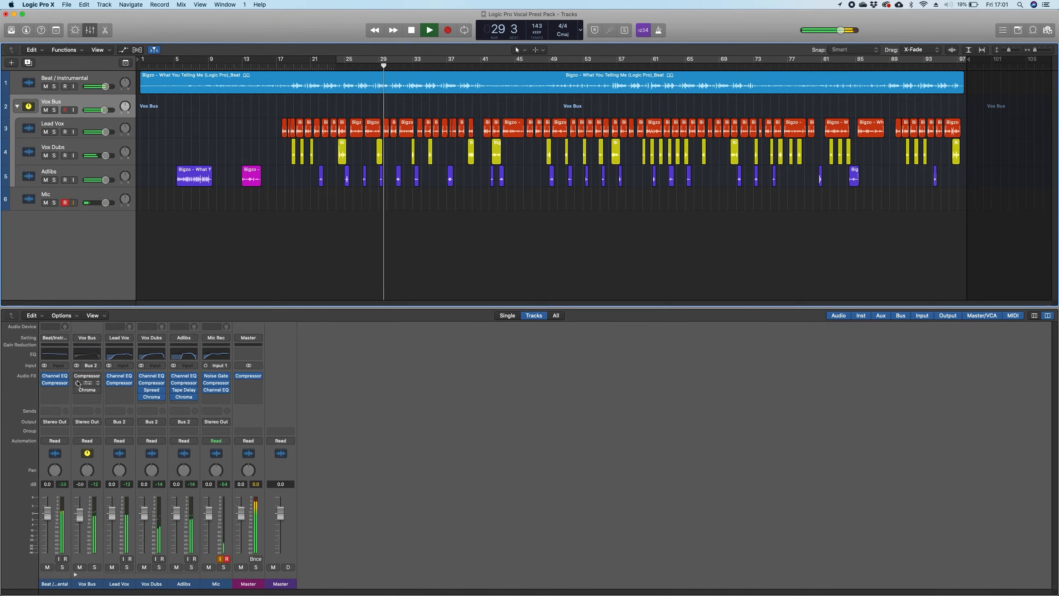
pyautogui.press('space')
pyautogui.click(76, 383)
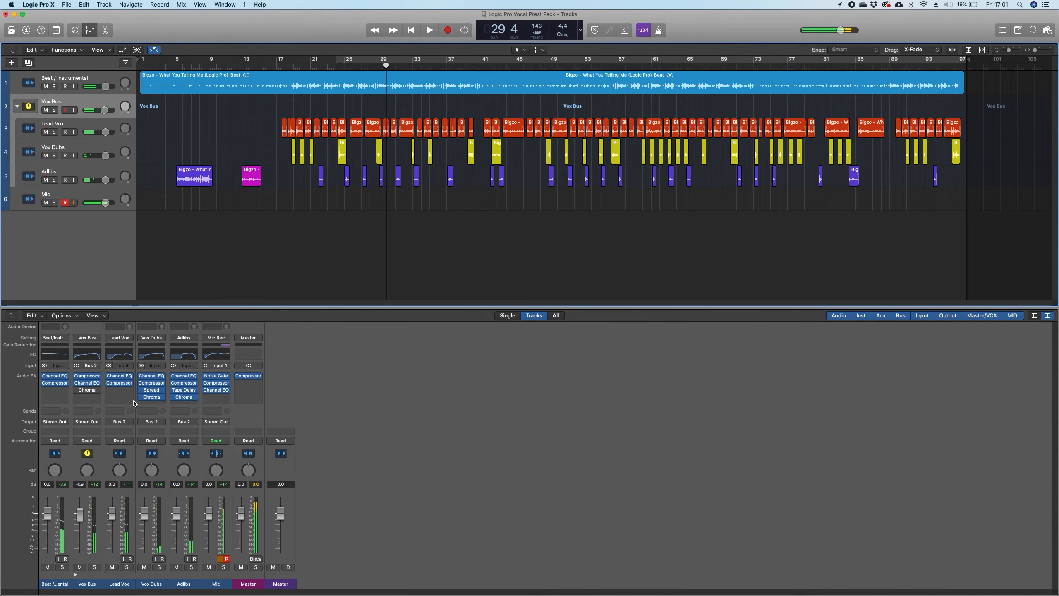
# - Lower the Vox Dubs channel volume to -0.7 dB and play the mix to hear the balance
pyautogui.moveTo(142, 512); pyautogui.dragTo(146, 517)
pyautogui.press('space')
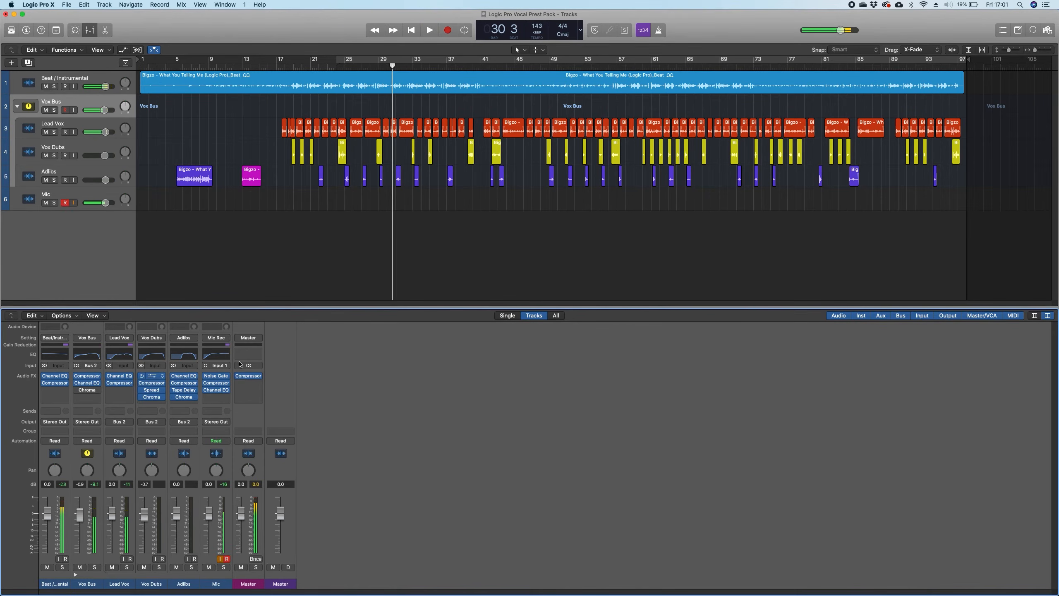
# - View the Channel EQ settings on Vox Dubs, close them, and stop the mix playback at bar 68
pyautogui.click(152, 376)
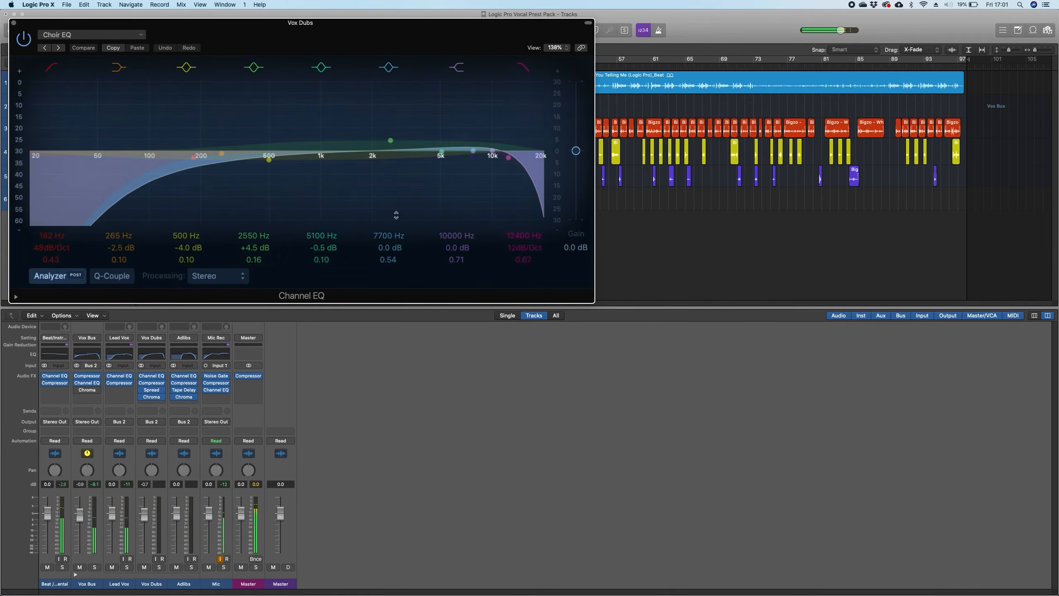
pyautogui.click(14, 23)
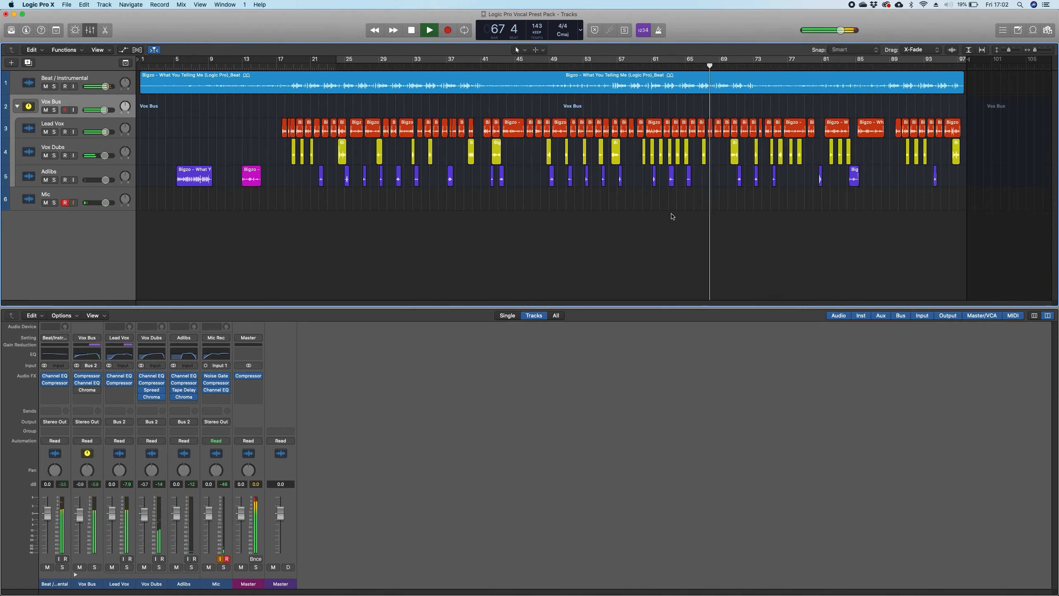
pyautogui.press('space')
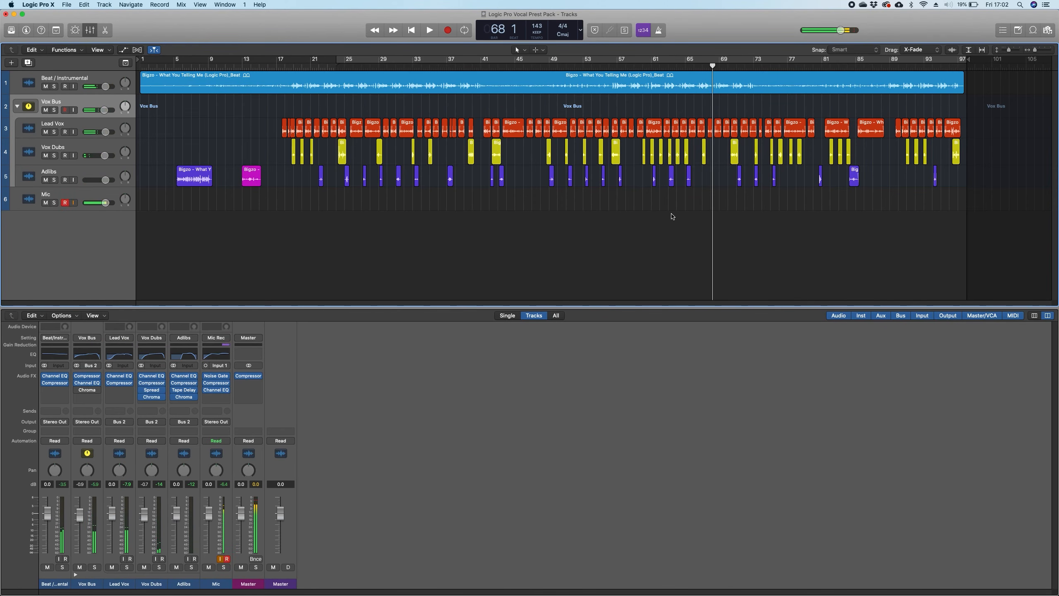